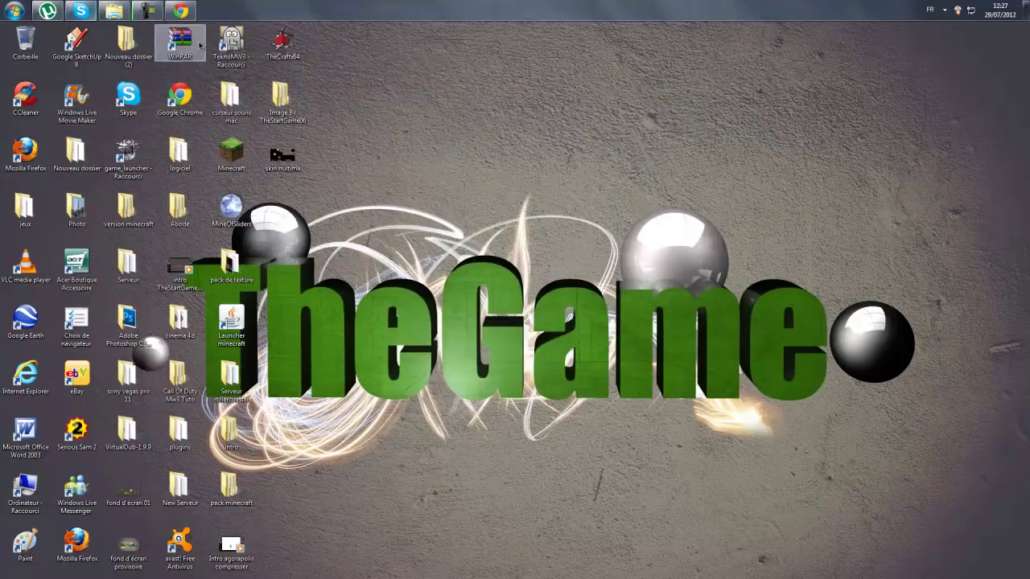
# Review the WinRAR 4.2 and DAEMON Tools Lite 4.45.4 download pages in Chrome and close both of them.
pyautogui.moveTo(184, 10)
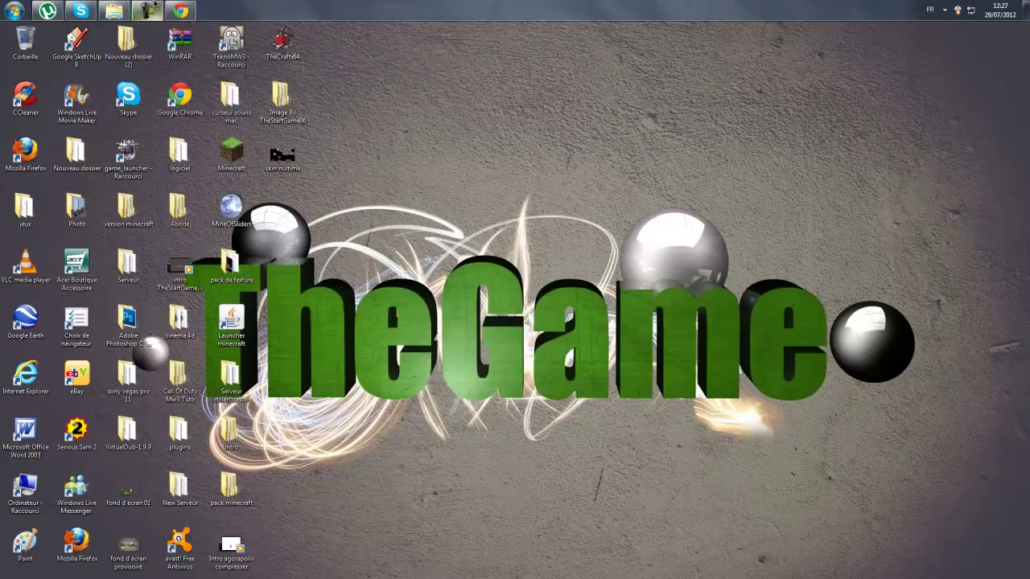
pyautogui.click(176, 8)
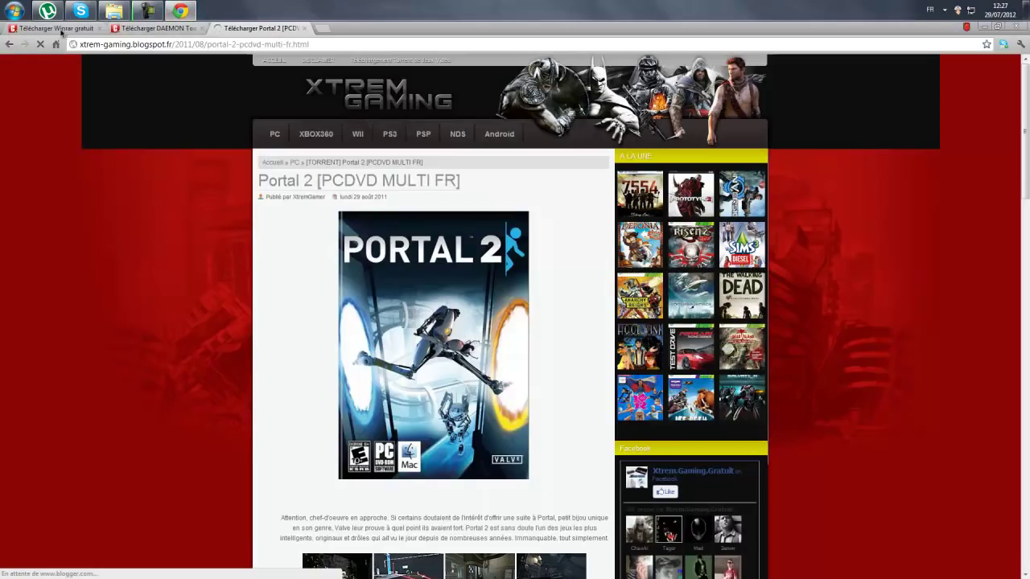
pyautogui.click(58, 29)
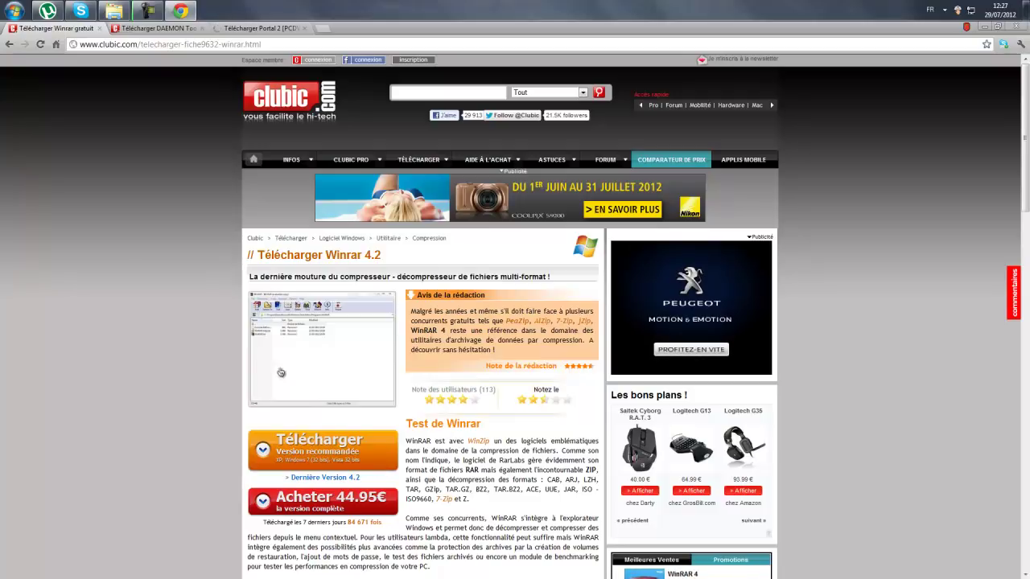
pyautogui.click(99, 28)
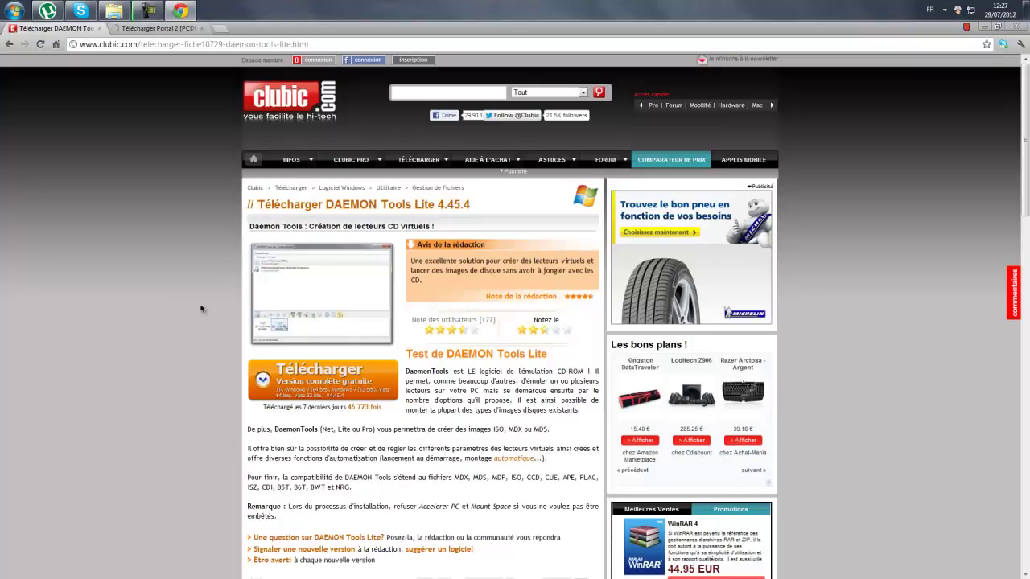
pyautogui.click(100, 29)
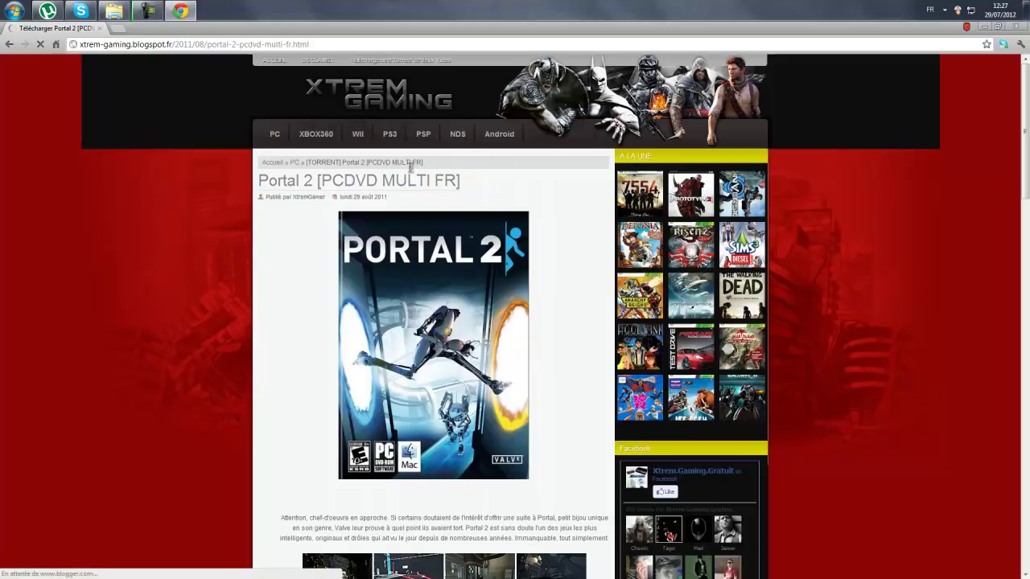
# Review the Portal 2 page down to its torrent download link, then minimize the browser.
pyautogui.moveTo(81, 44); pyautogui.dragTo(171, 59)
pyautogui.click(172, 244)
pyautogui.scroll(-6, 434, 322)
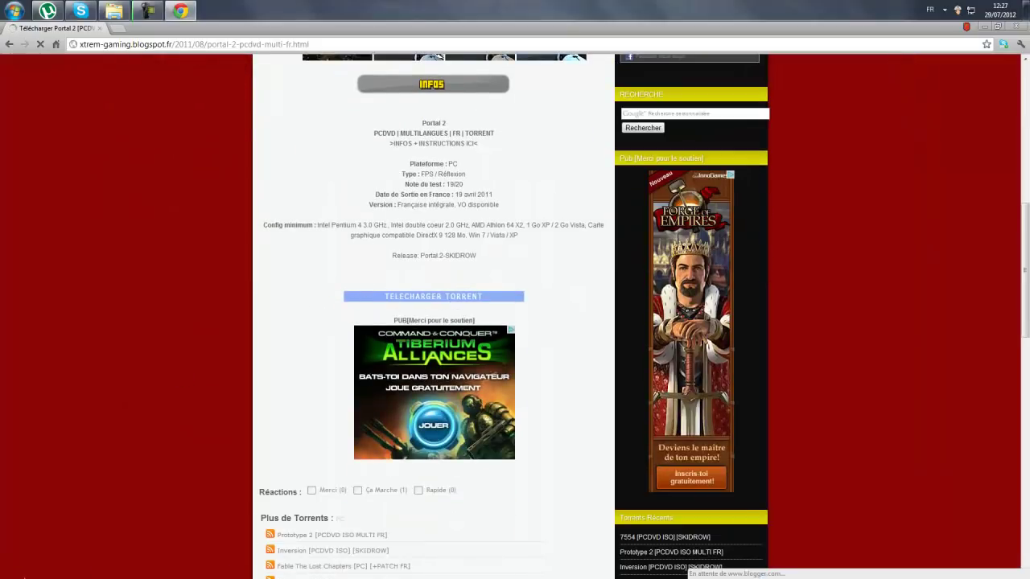
pyautogui.click(983, 27)
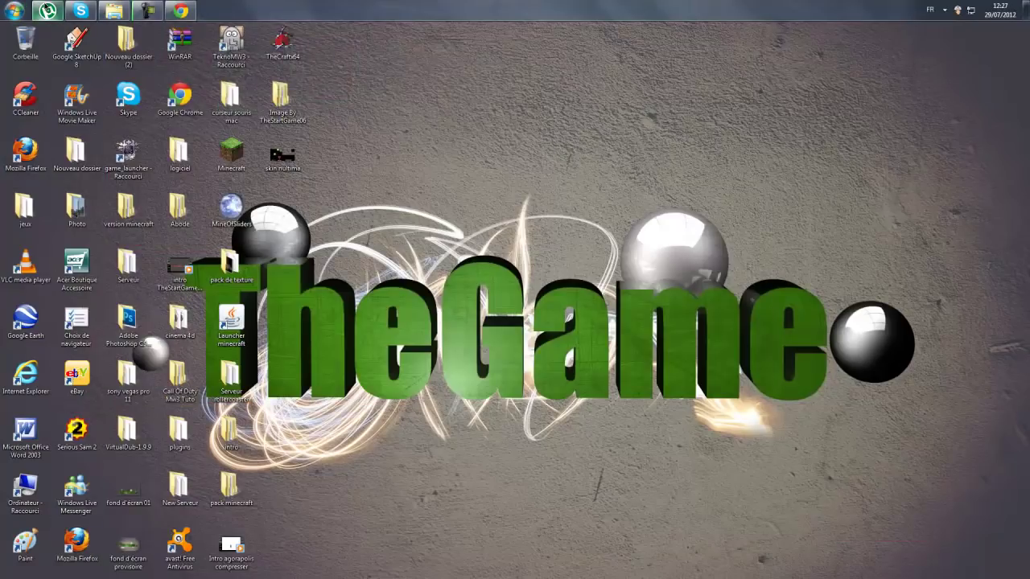
# Switch to µTorrent, open the download folder of the Portal.2-SKIDROW torrent, and minimize the torrent window.
pyautogui.click(48, 10)
pyautogui.click(49, 12)
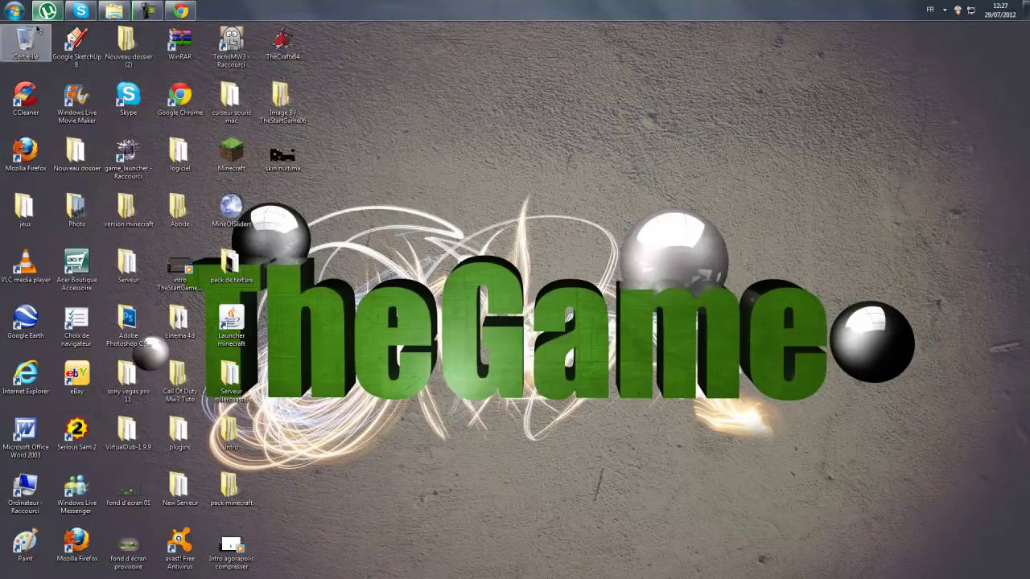
pyautogui.click(50, 12)
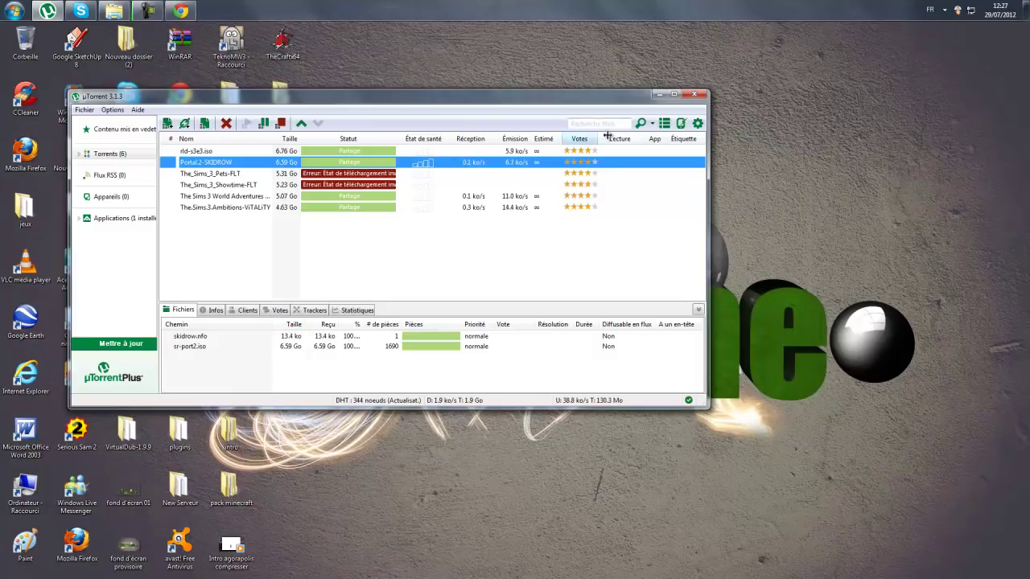
pyautogui.rightClick(362, 165)
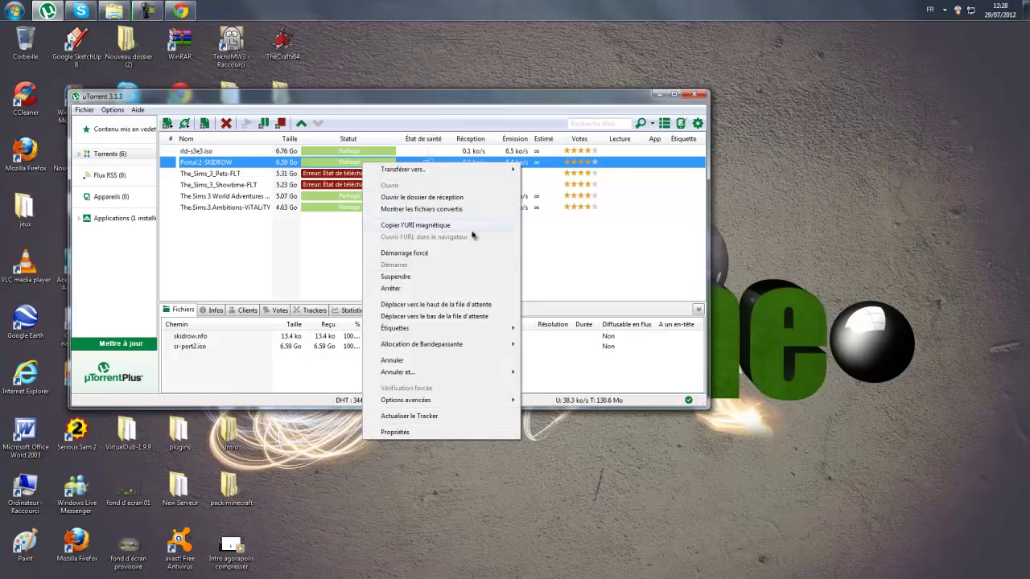
pyautogui.rightClick(207, 164)
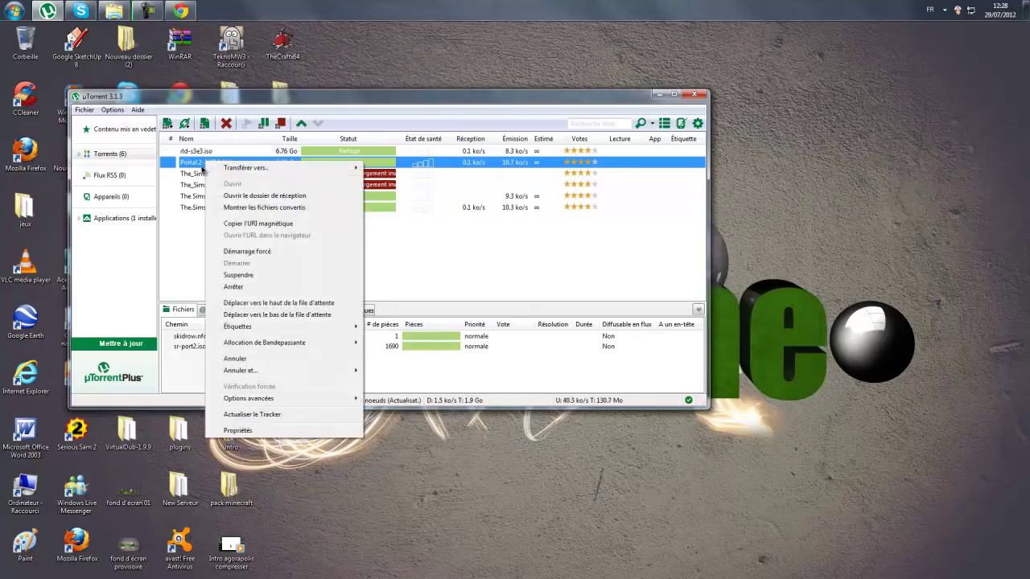
pyautogui.click(241, 198)
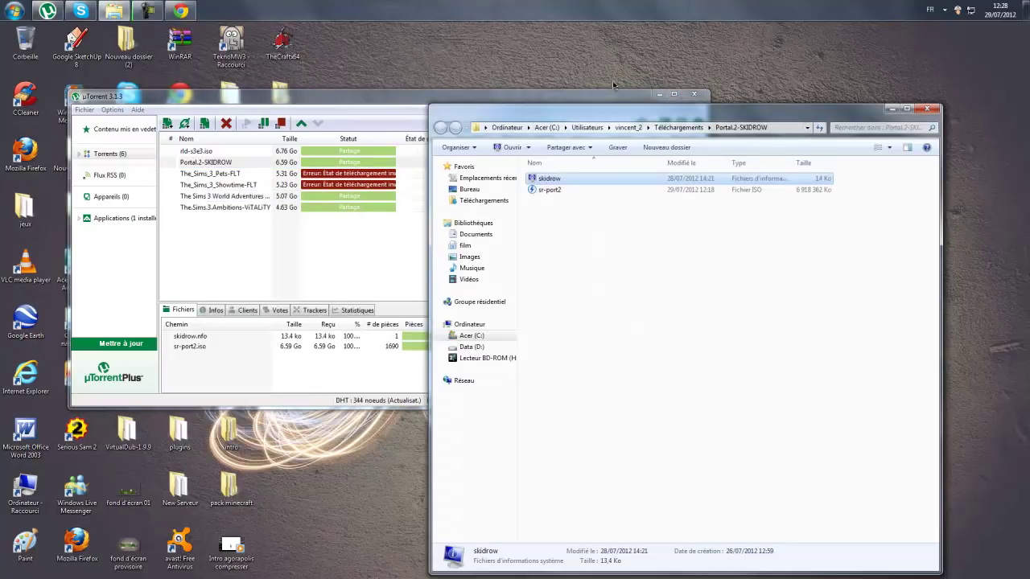
pyautogui.click(658, 95)
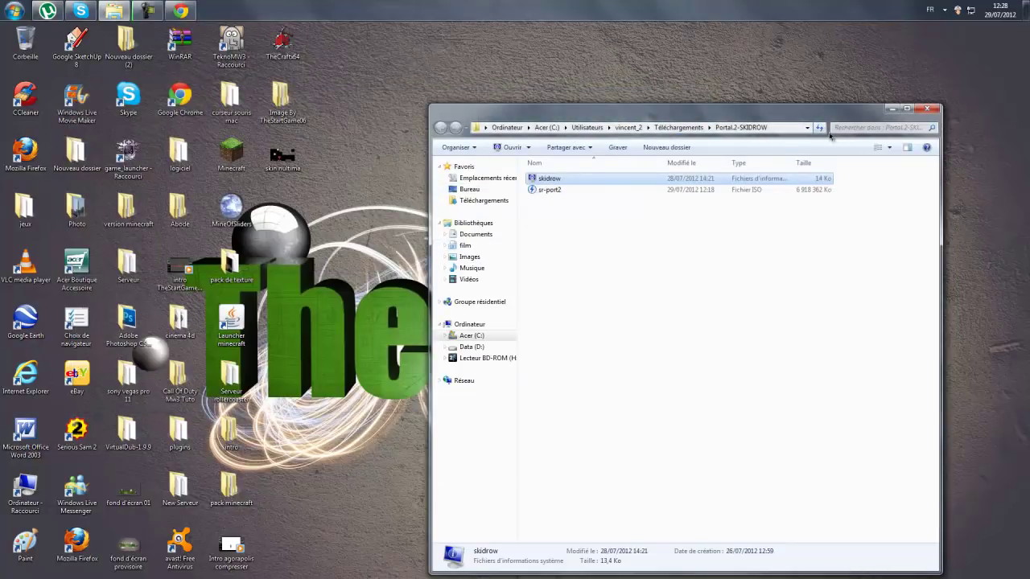
# Show the folder's files as large icons and launch the installer from the sr-port2 disc image in French.
pyautogui.click(889, 147)
pyautogui.moveTo(888, 146); pyautogui.dragTo(888, 77)
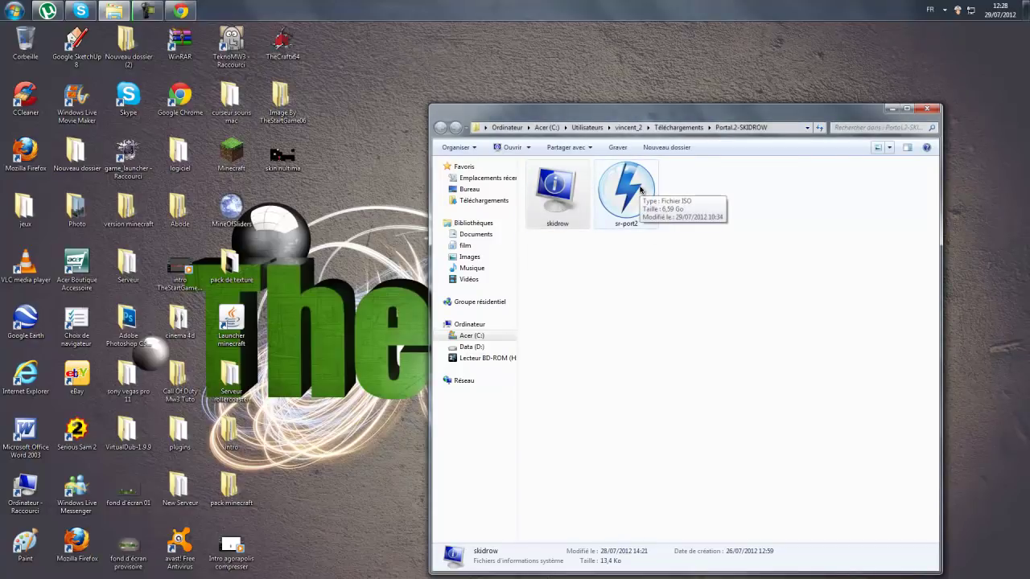
pyautogui.click(641, 189)
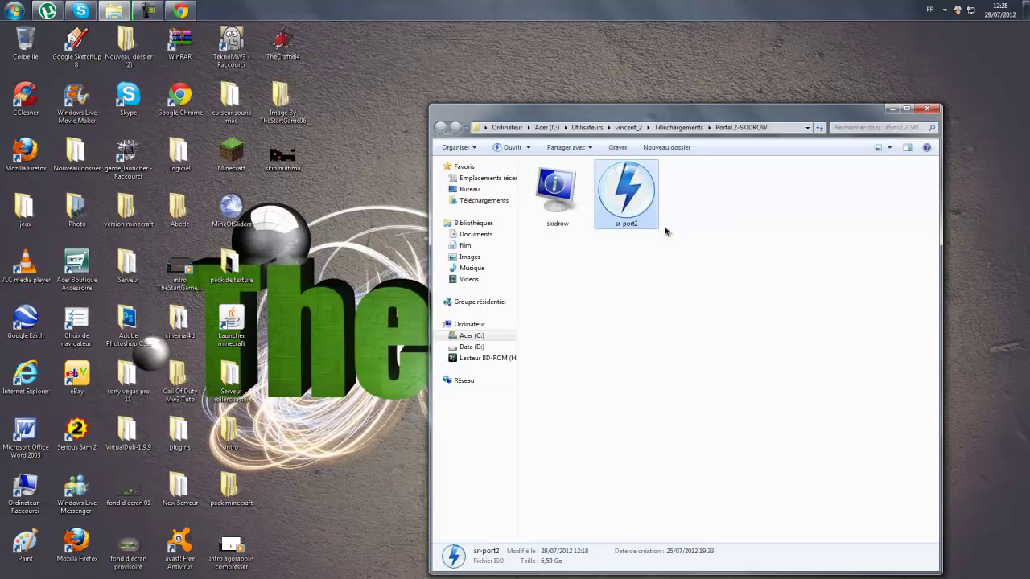
pyautogui.doubleClick(634, 222)
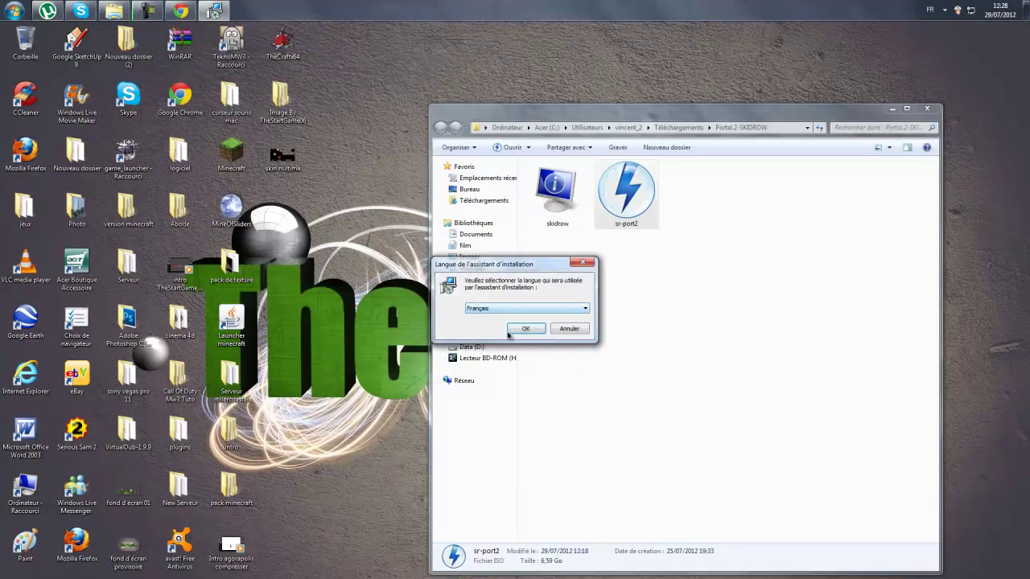
pyautogui.click(524, 328)
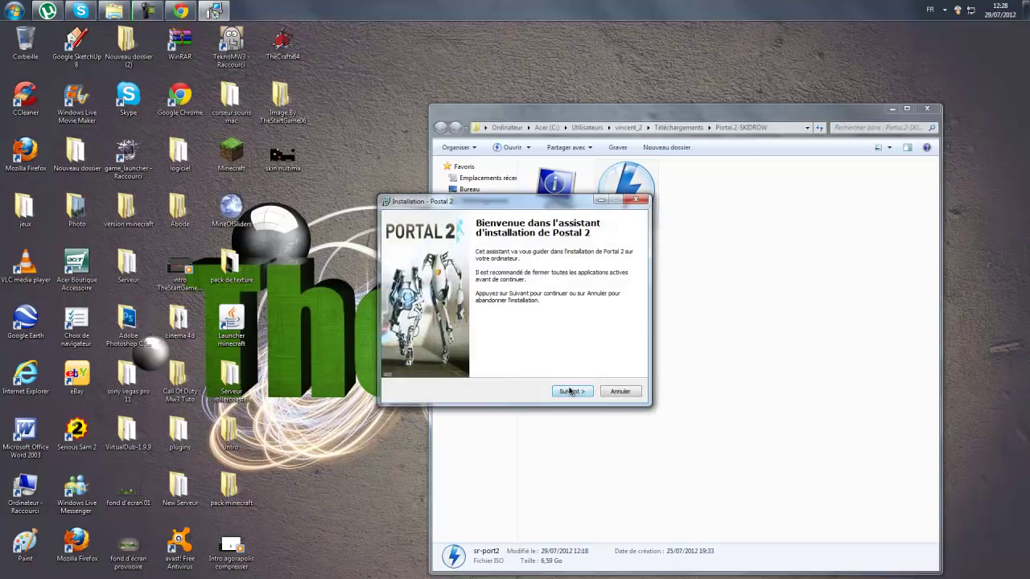
# Pass the welcome page and set the installation folder to D:\Valve\Portal 2 by choosing the Valve folder on the D: drive.
pyautogui.click(570, 391)
pyautogui.click(603, 299)
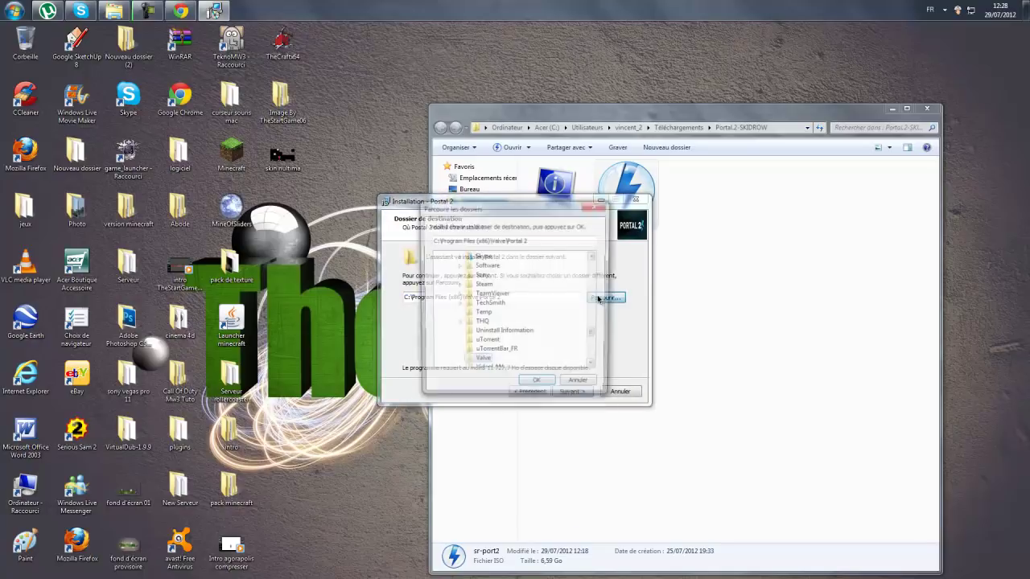
pyautogui.scroll(-6, 463, 275)
pyautogui.scroll(10, 464, 274)
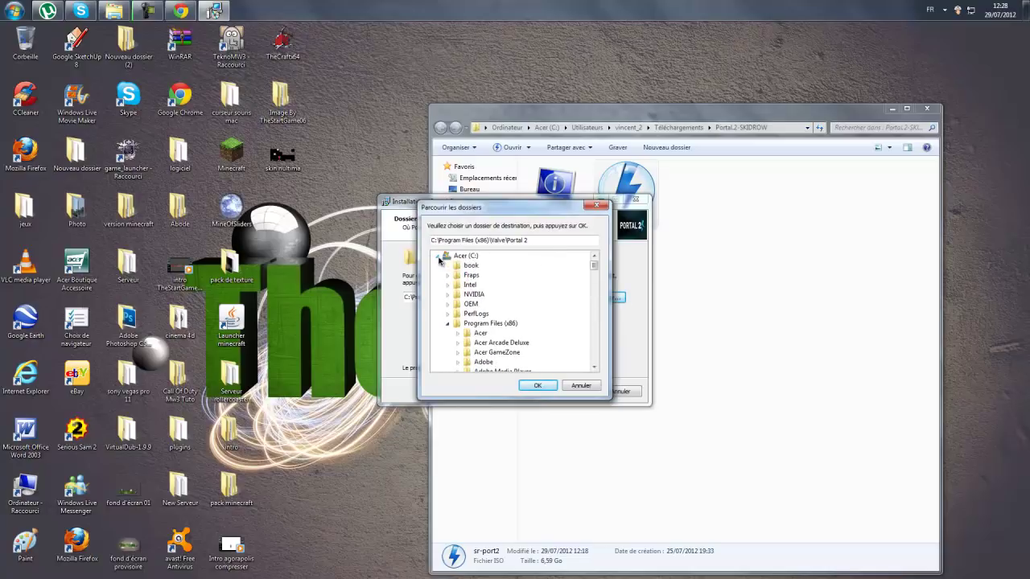
pyautogui.click(439, 256)
pyautogui.click(437, 266)
pyautogui.scroll(-3, 465, 297)
pyautogui.click(469, 304)
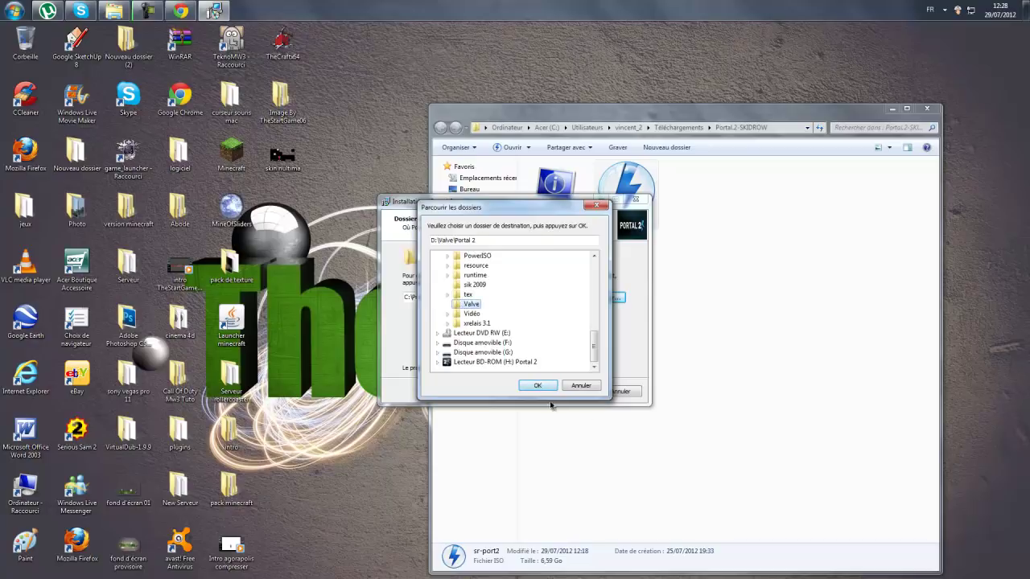
pyautogui.click(531, 389)
pyautogui.click(579, 391)
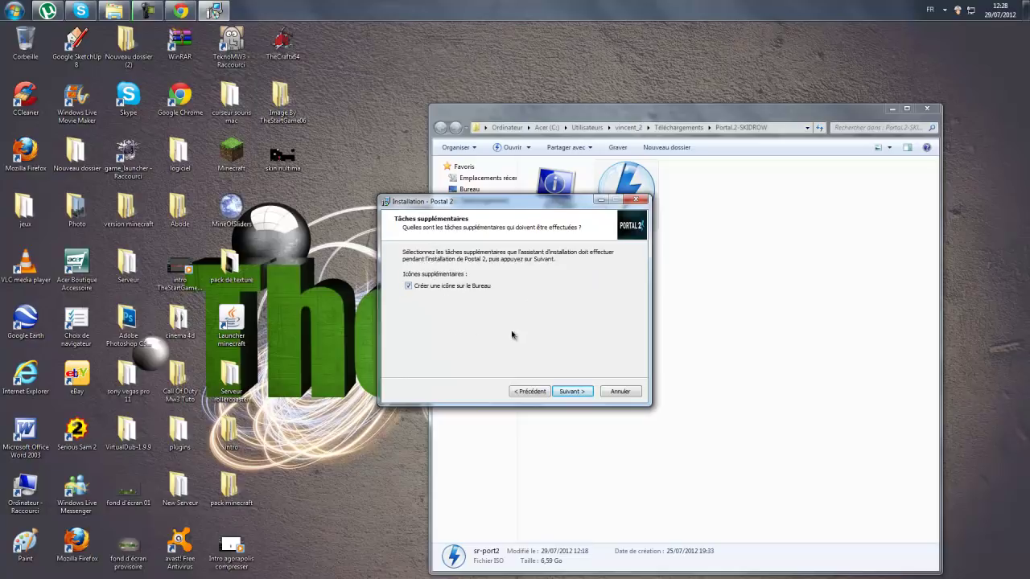
# Return to the destination page and recheck the chosen installation folder path.
pyautogui.click(514, 395)
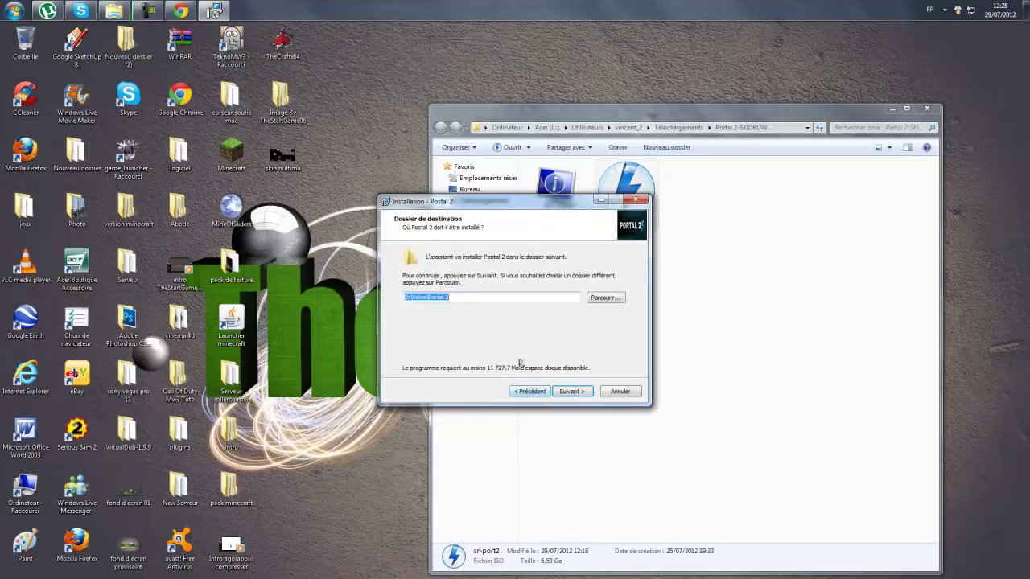
pyautogui.click(594, 299)
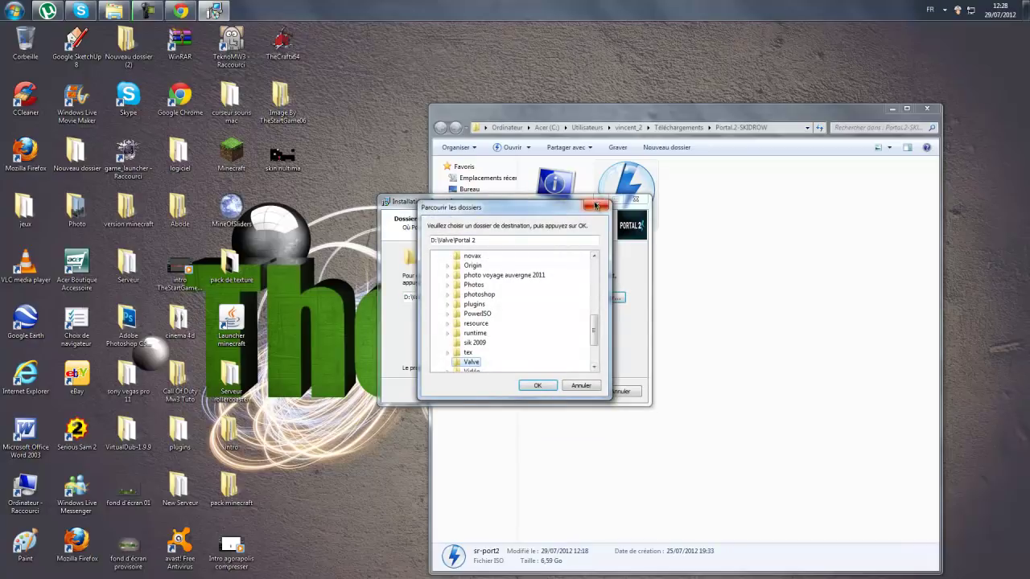
pyautogui.click(595, 208)
pyautogui.moveTo(466, 298); pyautogui.dragTo(398, 299)
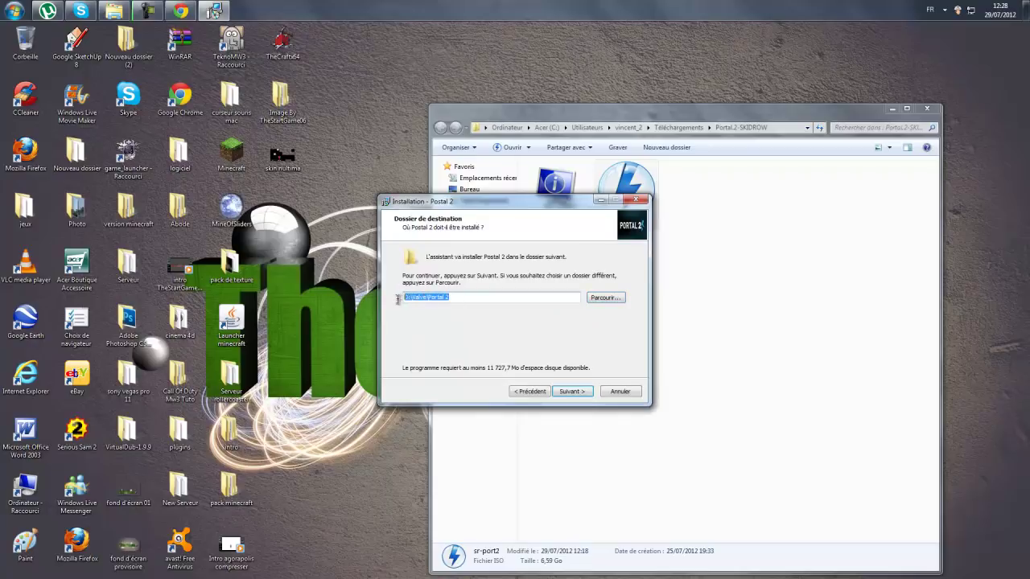
pyautogui.moveTo(474, 297); pyautogui.dragTo(397, 300)
pyautogui.click(527, 299)
# Accept the destination, keep the desktop icon option enabled, and start the Portal 2 installation.
pyautogui.click(560, 393)
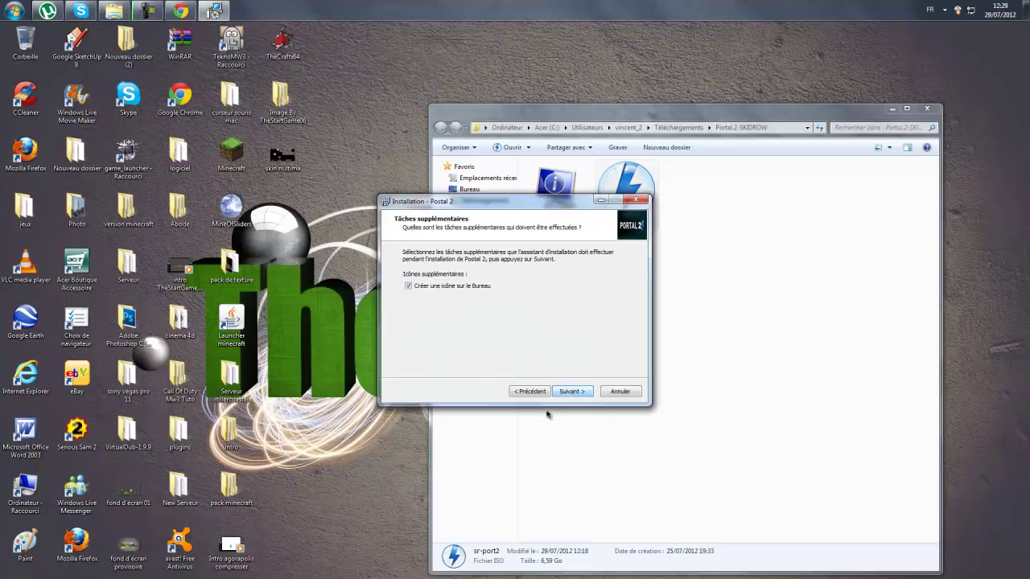
pyautogui.click(571, 392)
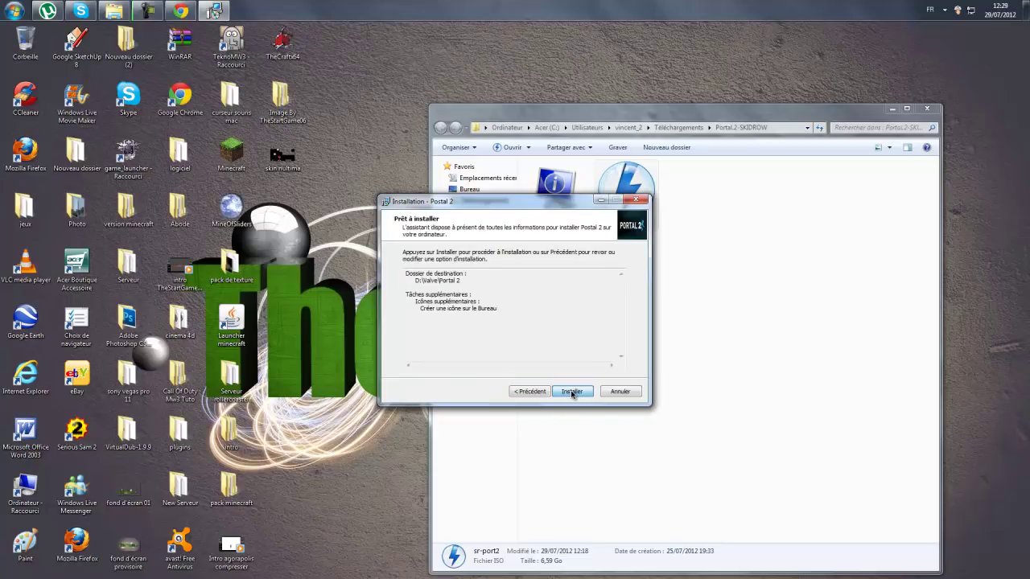
pyautogui.click(576, 392)
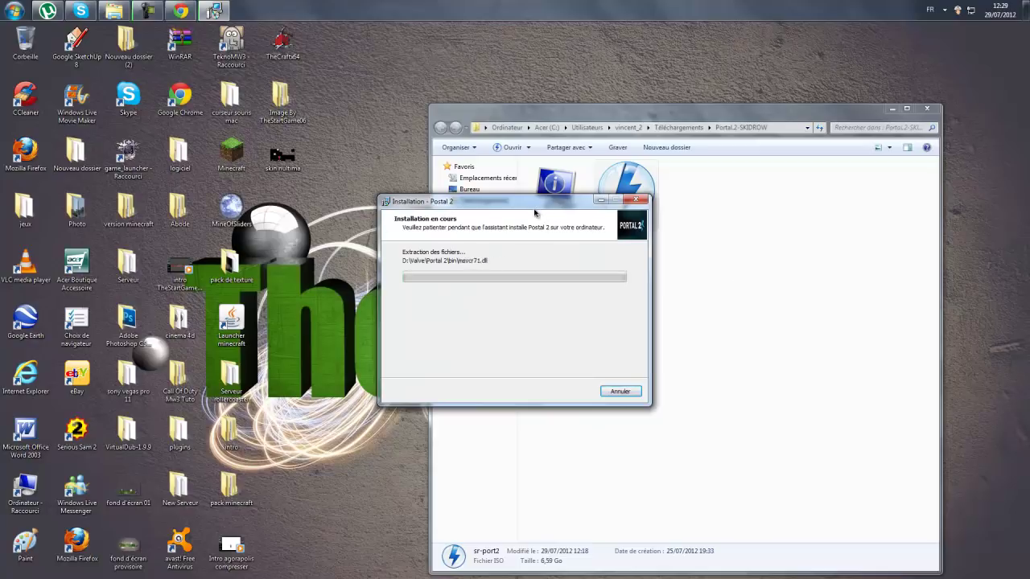
# Move the installer window aside, open the sr-port2 ISO with WinRAR, and dismiss the licence reminder.
pyautogui.moveTo(539, 203); pyautogui.dragTo(217, 249)
pyautogui.doubleClick(604, 207)
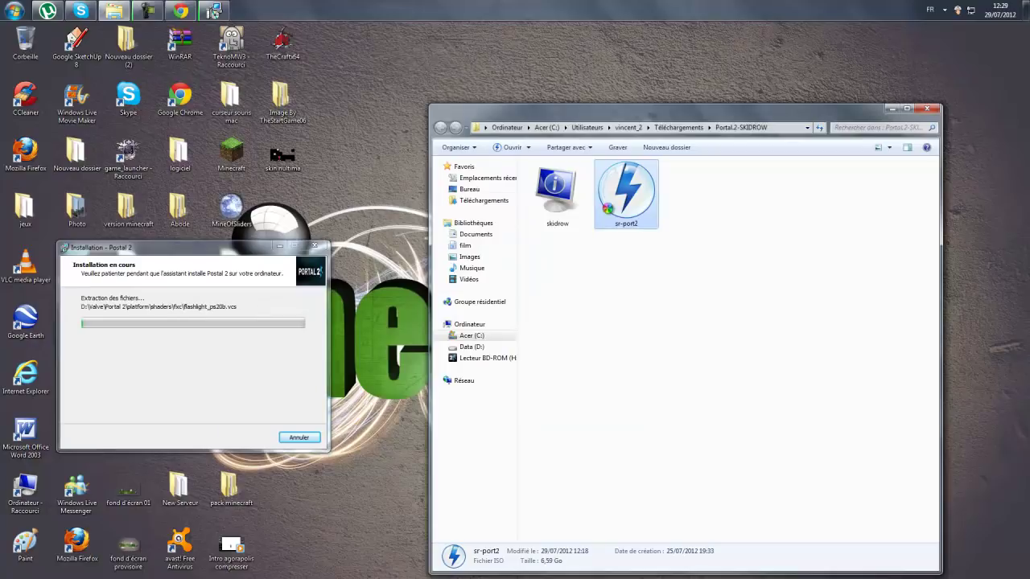
pyautogui.rightClick(605, 207)
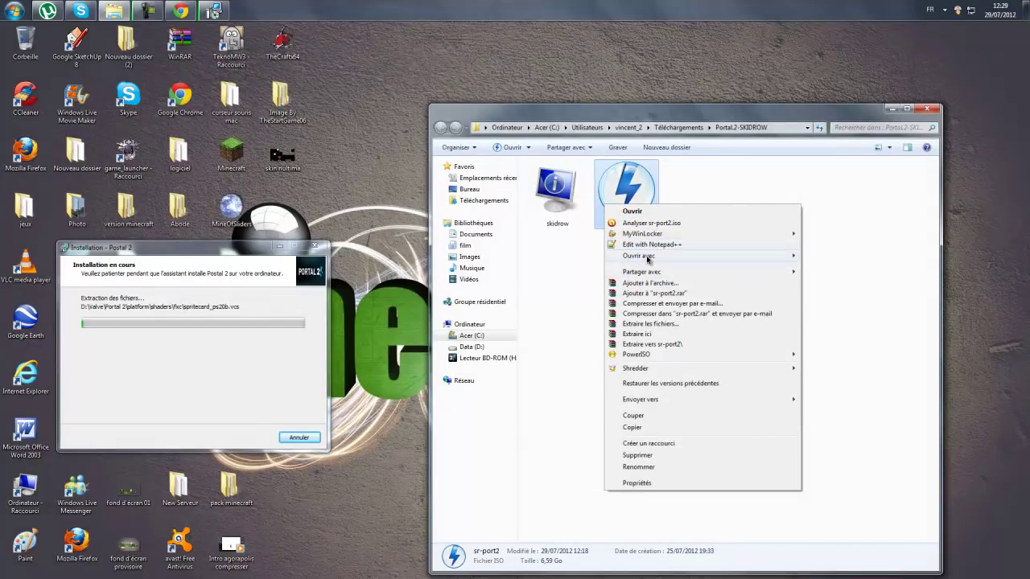
pyautogui.moveTo(647, 259)
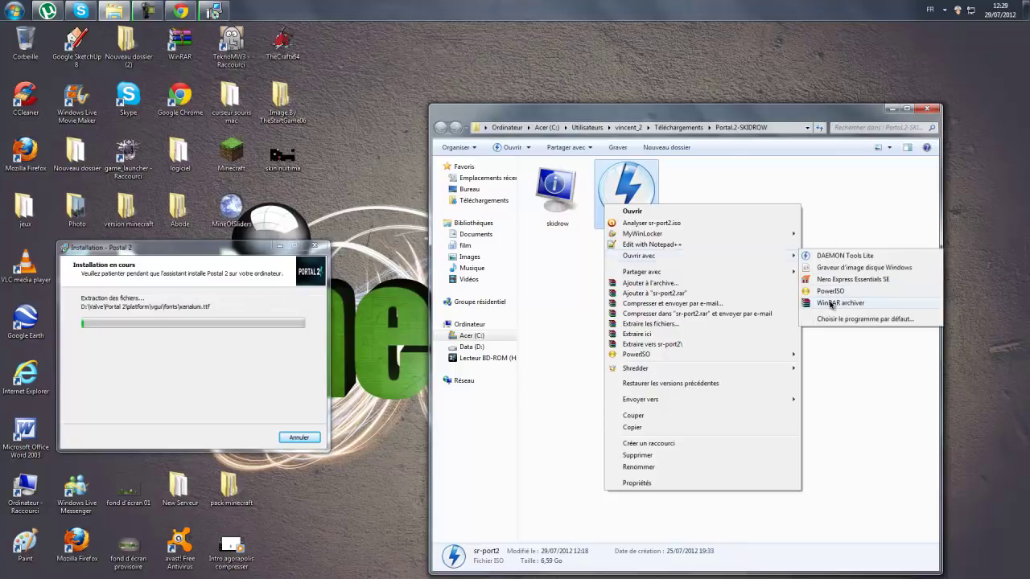
pyautogui.click(832, 303)
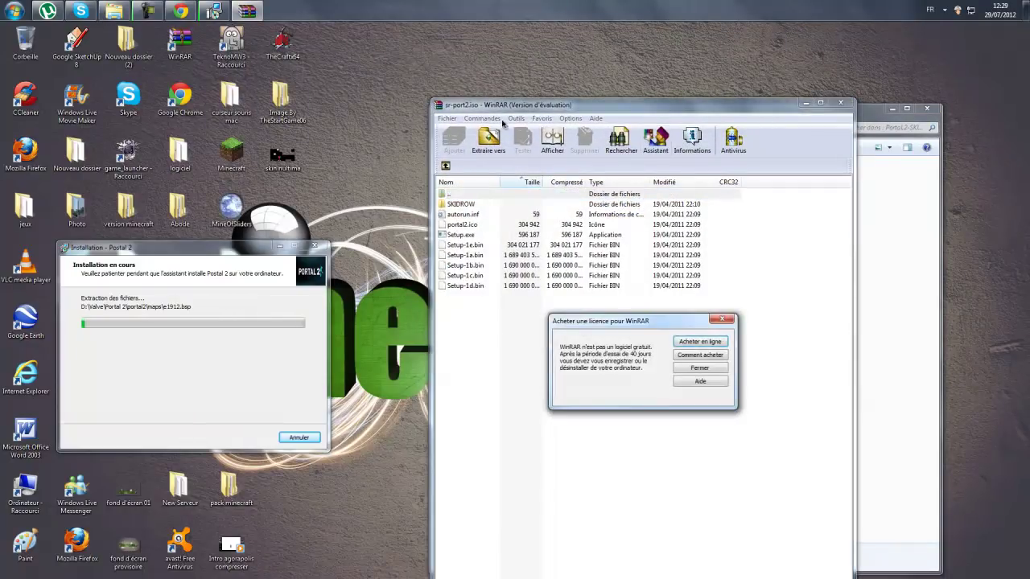
pyautogui.click(701, 368)
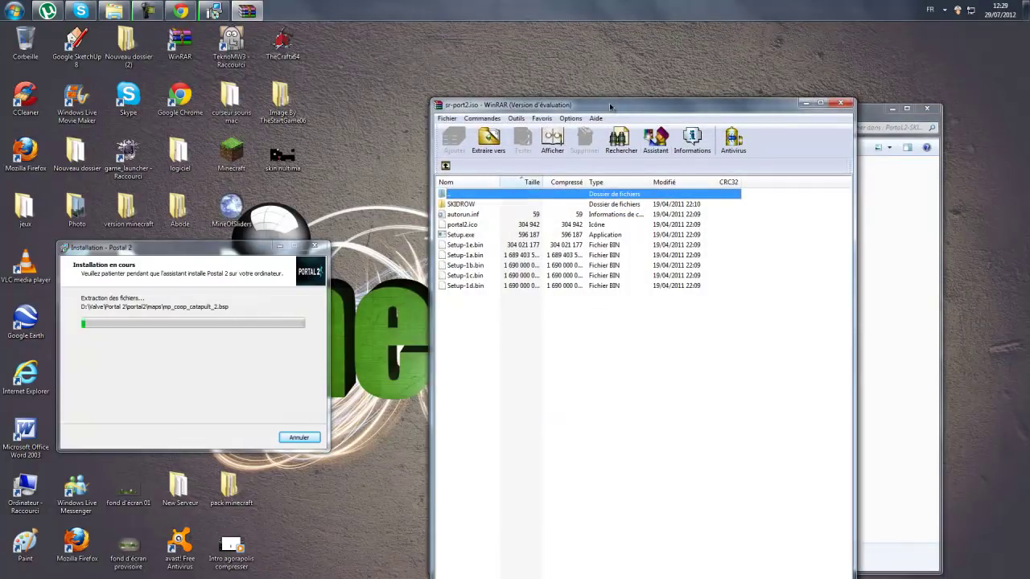
# Extract the SKIDROW folder from the sr-port2 archive into the Portal.2-SKIDROW folder and select the extracted copy.
pyautogui.moveTo(609, 107); pyautogui.dragTo(346, 160)
pyautogui.click(224, 259)
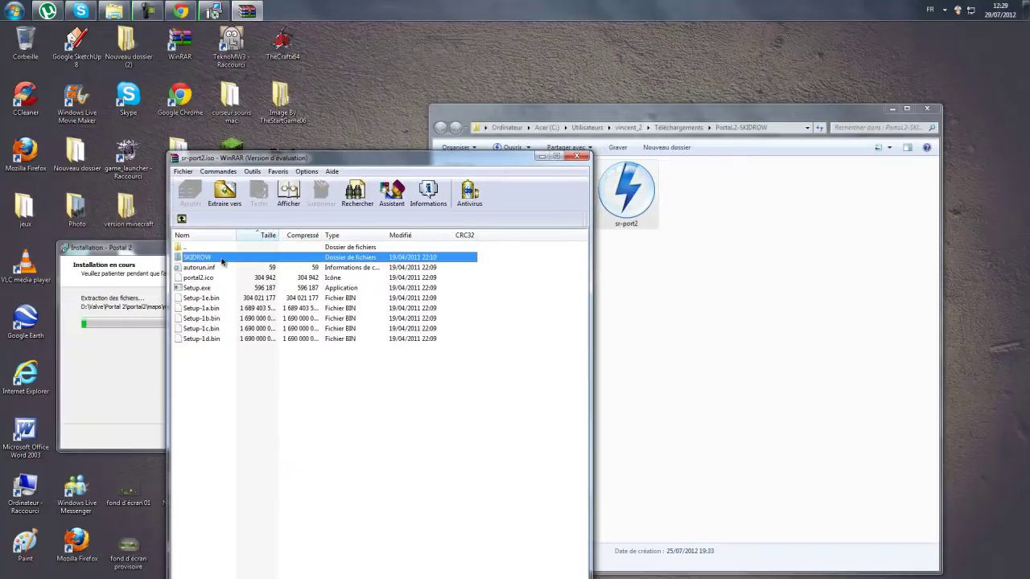
pyautogui.moveTo(648, 111); pyautogui.dragTo(740, 197)
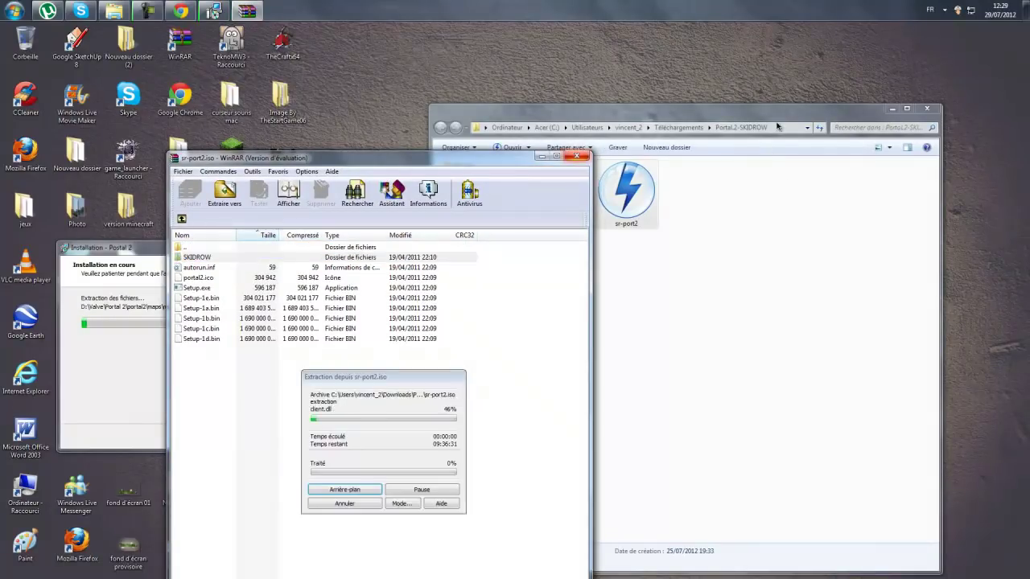
pyautogui.click(567, 185)
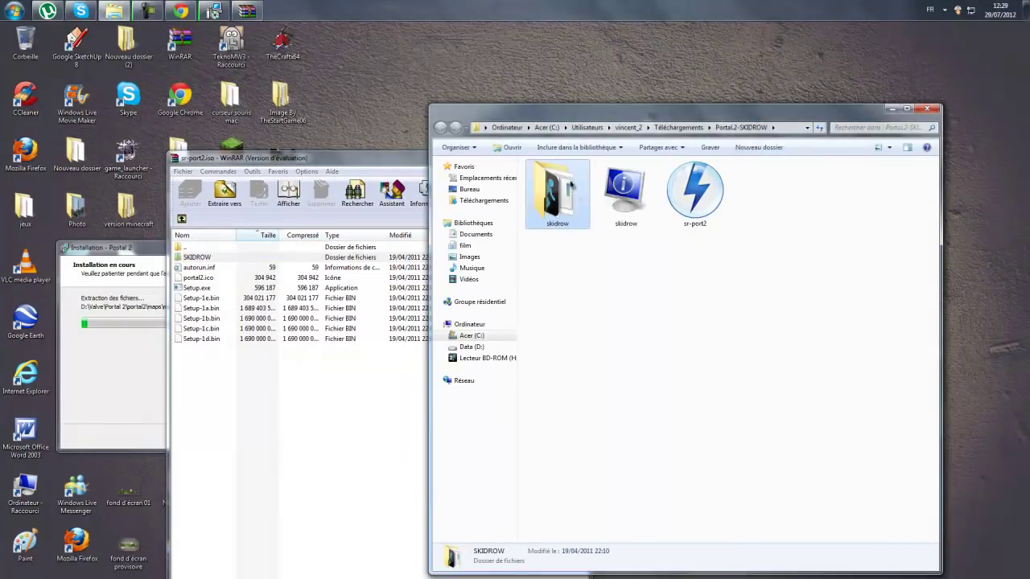
# Close the sr-port2 archive, inspect the files in the extracted SKIDROW folder, and return to the Portal.2-SKIDROW folder.
pyautogui.click(326, 163)
pyautogui.click(585, 158)
pyautogui.doubleClick(561, 207)
pyautogui.moveTo(625, 346); pyautogui.dragTo(534, 160)
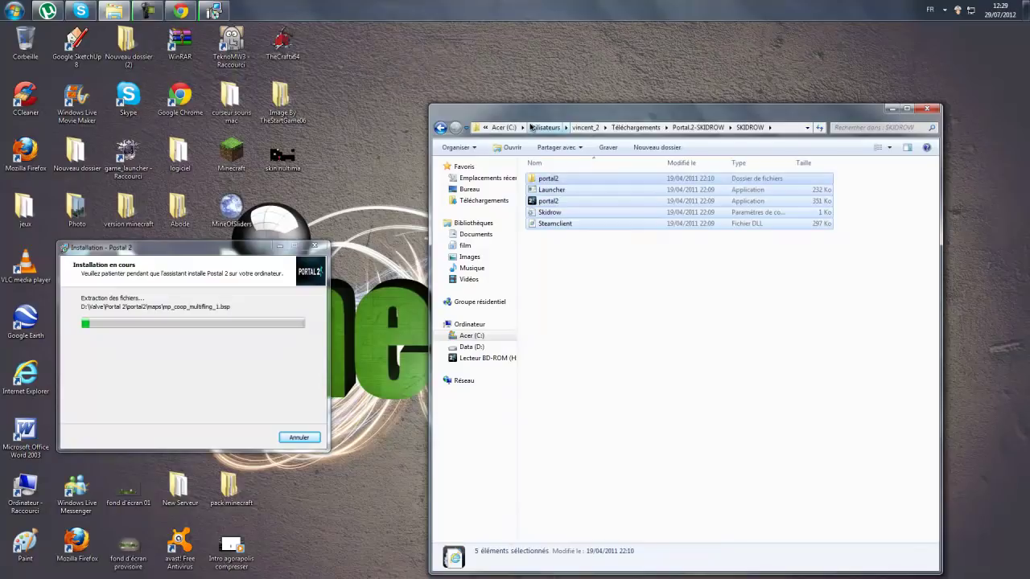
pyautogui.click(698, 127)
pyautogui.moveTo(732, 391); pyautogui.dragTo(554, 157)
pyautogui.moveTo(614, 297); pyautogui.dragTo(539, 190)
# Finish the Portal 2 installation wizard and place the Portal 2 desktop shortcut below the skin nubima icon.
pyautogui.moveTo(182, 250); pyautogui.dragTo(275, 216)
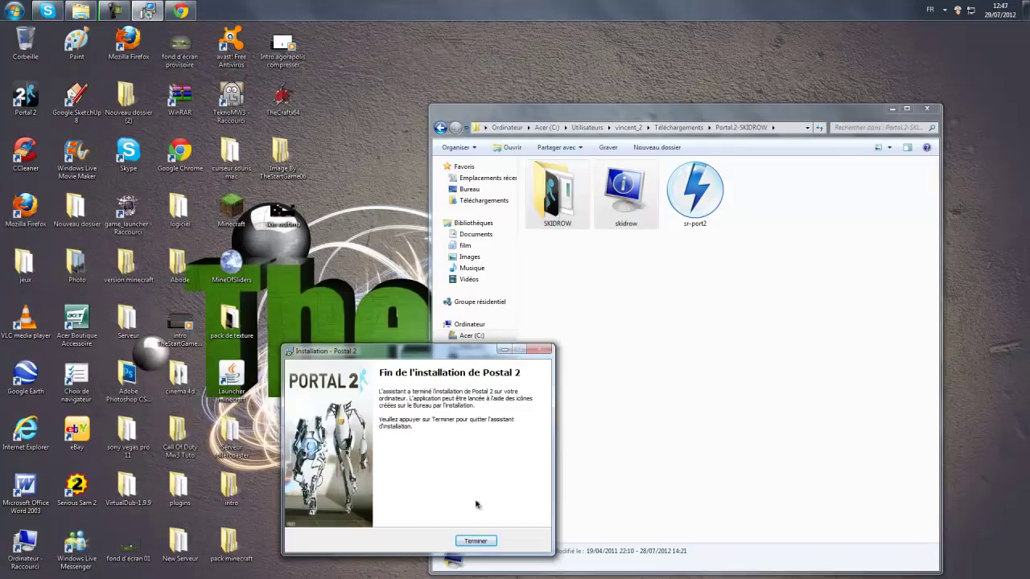
pyautogui.moveTo(418, 352); pyautogui.dragTo(611, 234)
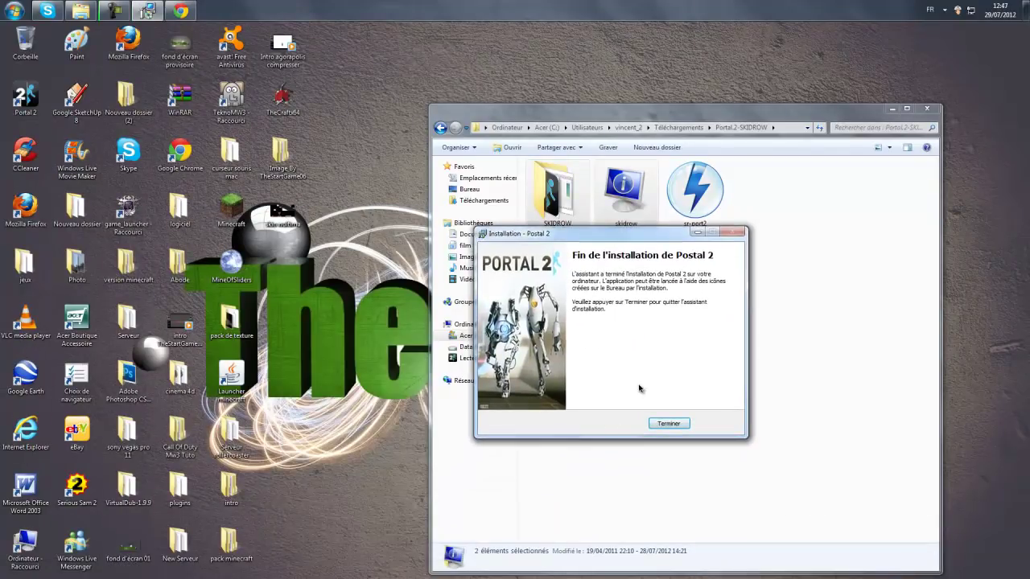
pyautogui.click(667, 423)
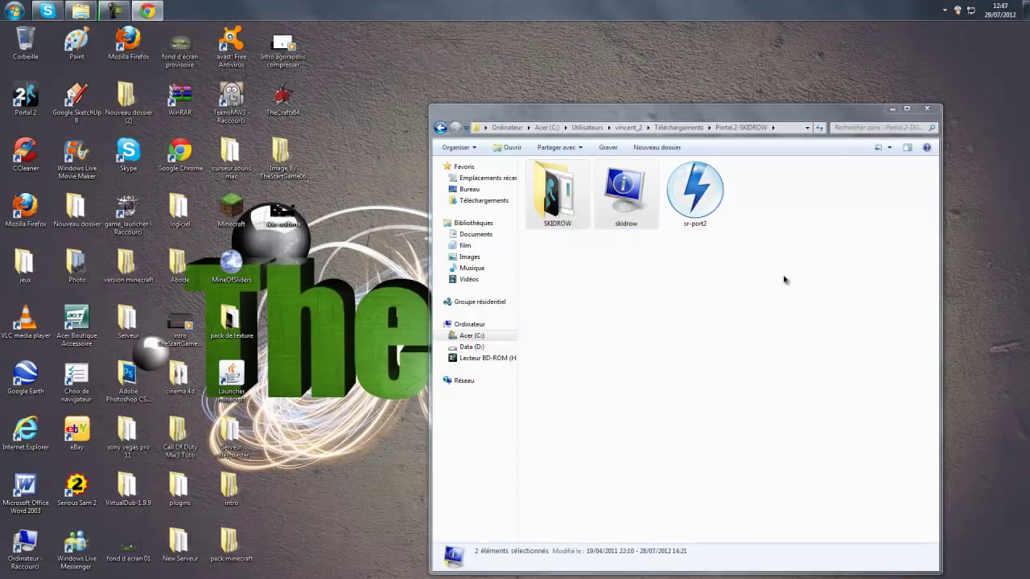
pyautogui.moveTo(38, 88); pyautogui.dragTo(283, 214)
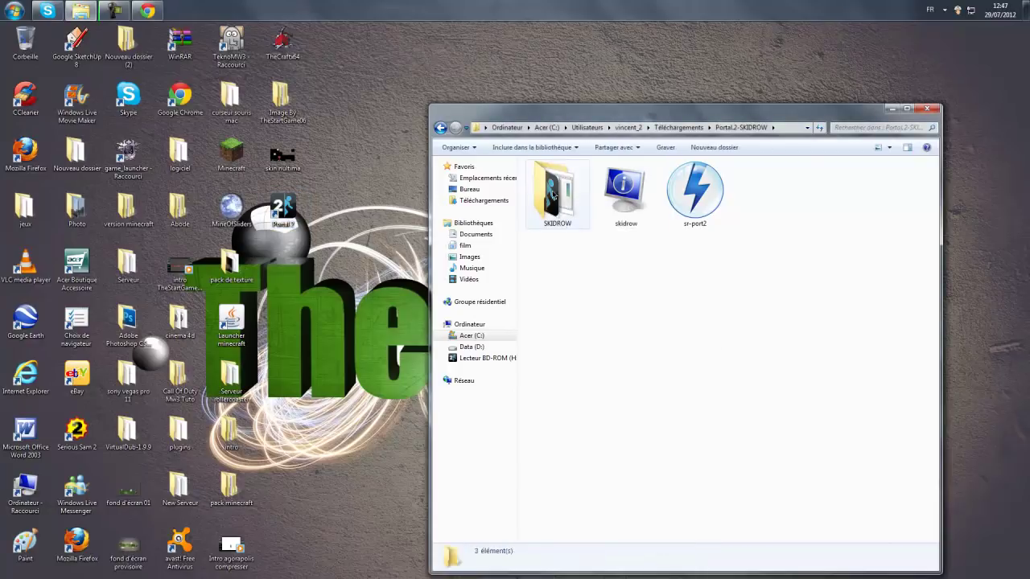
# Copy the portal2 folder and the Launcher, portal2, Skidrow and Steamclient files from the SKIDROW folder, and minimize the window.
pyautogui.doubleClick(557, 193)
pyautogui.moveTo(593, 454); pyautogui.dragTo(437, 2)
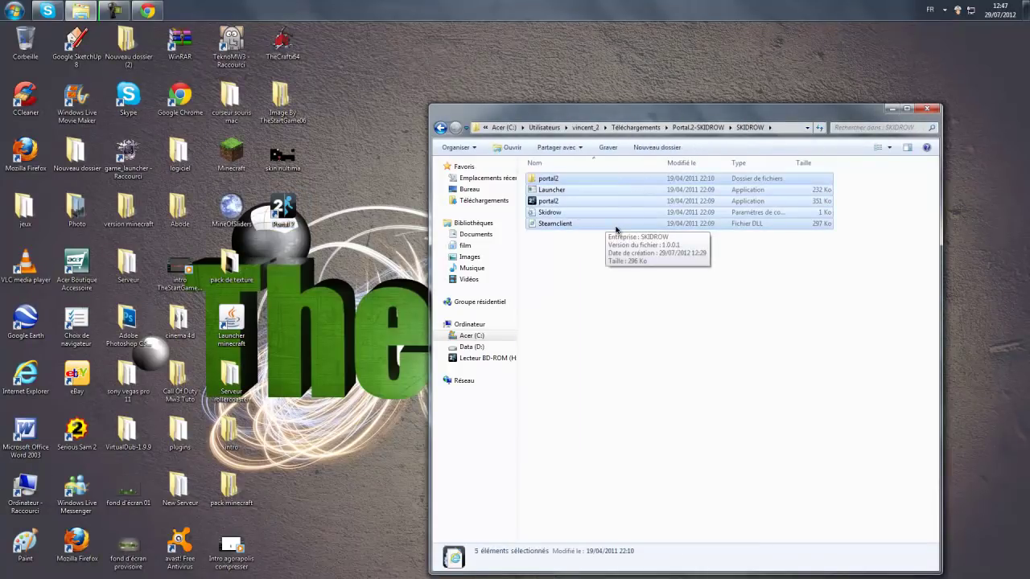
pyautogui.click(891, 108)
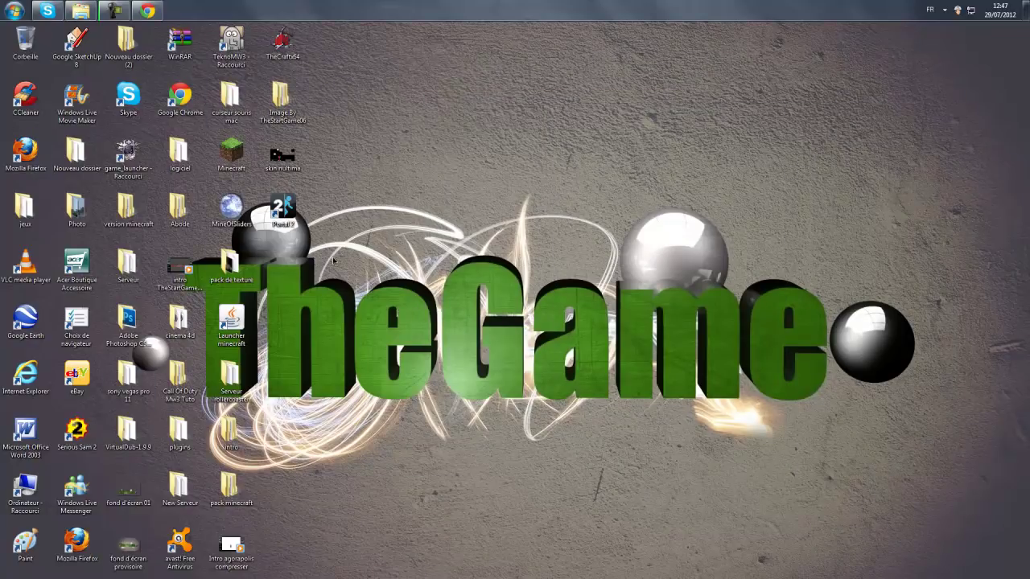
# Browse to the game's installation folder at D:\Valve\Portal 2.
pyautogui.click(14, 9)
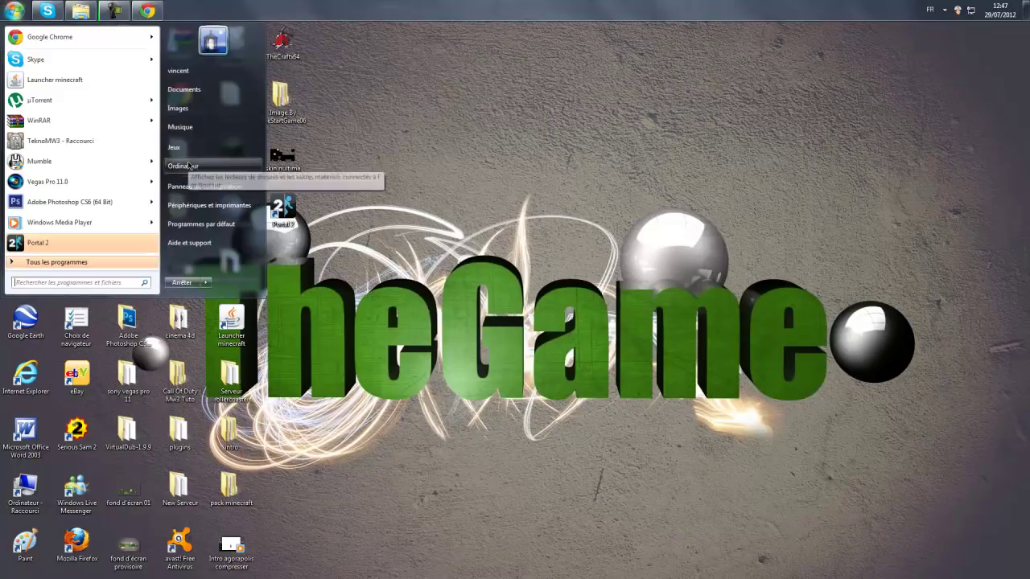
pyautogui.click(200, 214)
pyautogui.press('super+e')
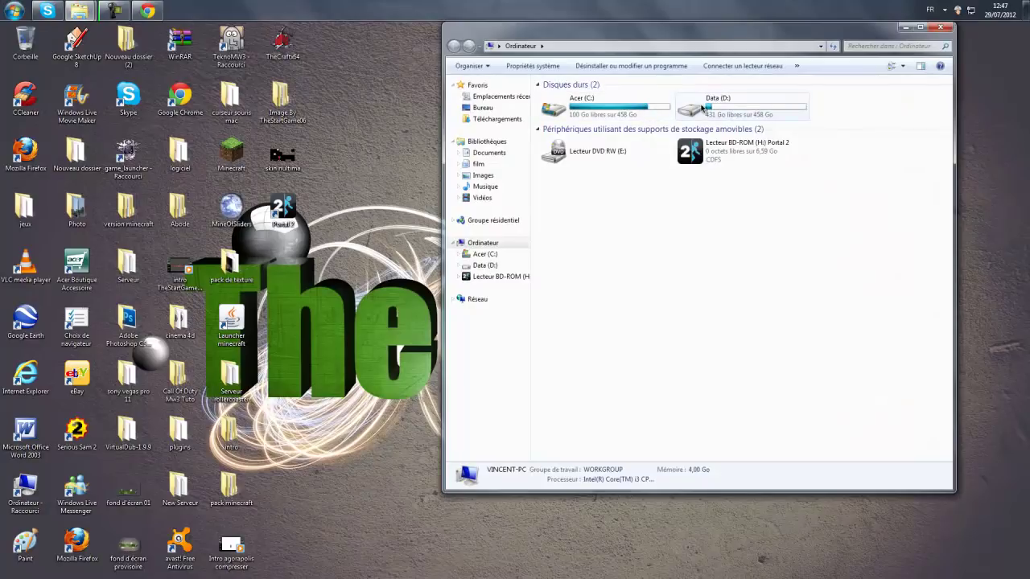
pyautogui.doubleClick(699, 113)
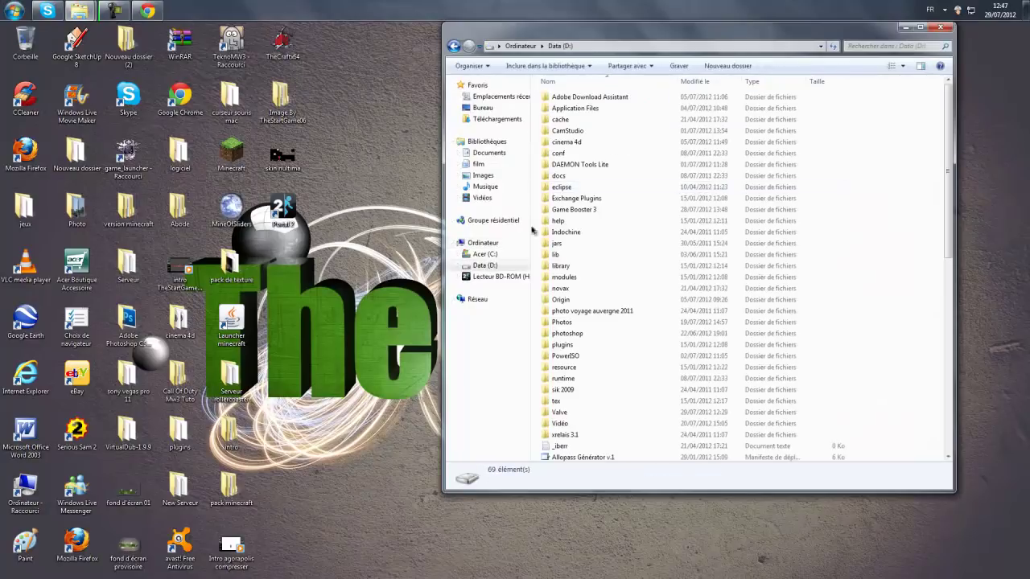
pyautogui.doubleClick(563, 412)
pyautogui.doubleClick(635, 97)
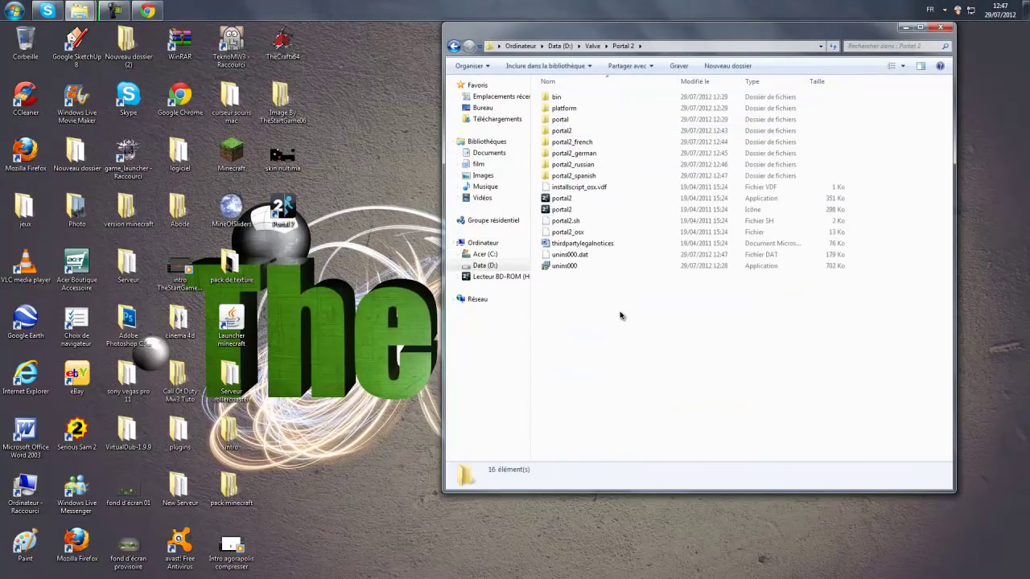
# Paste the copied SKIDROW items into the Portal 2 folder, merging portal2 and replacing portal2.exe, client.dll and server.dll.
pyautogui.hotkey('ctrl', 'v')
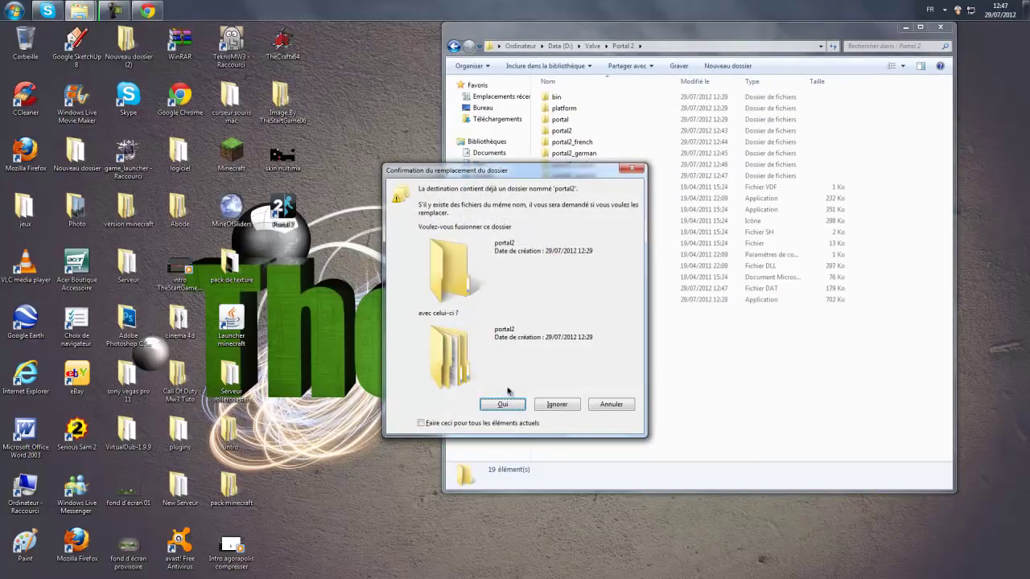
pyautogui.click(501, 402)
pyautogui.click(519, 245)
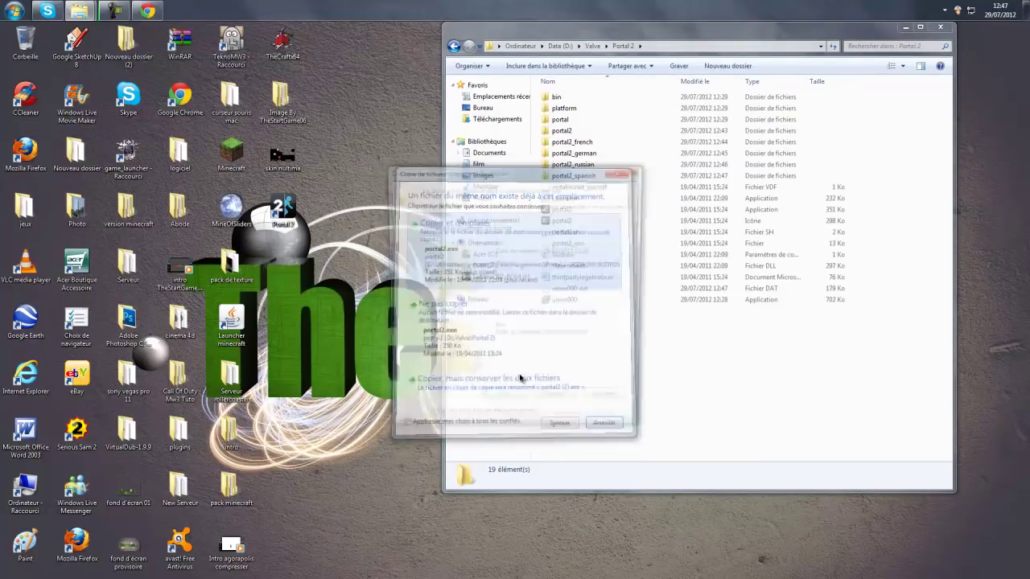
pyautogui.click(503, 406)
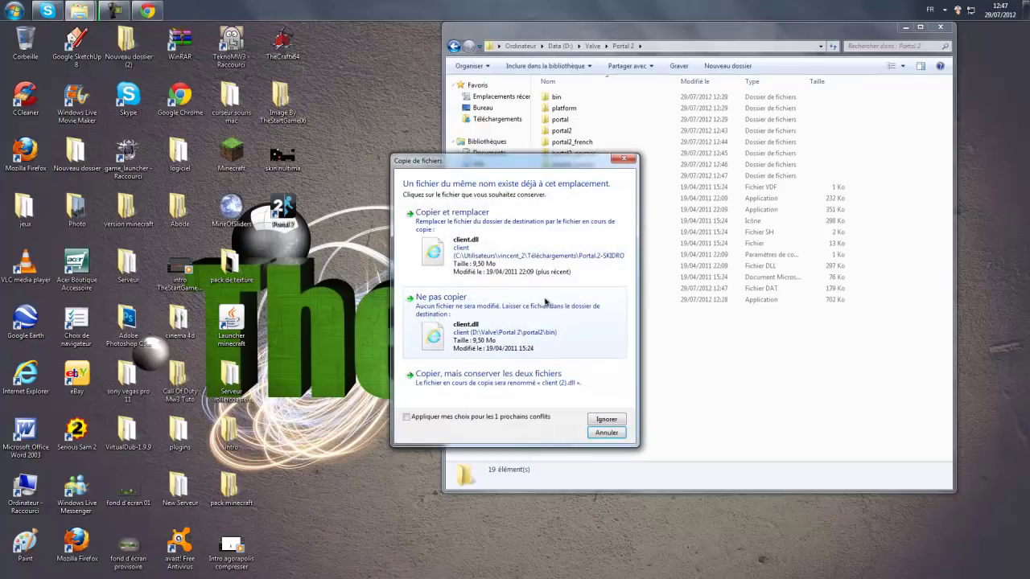
pyautogui.click(519, 246)
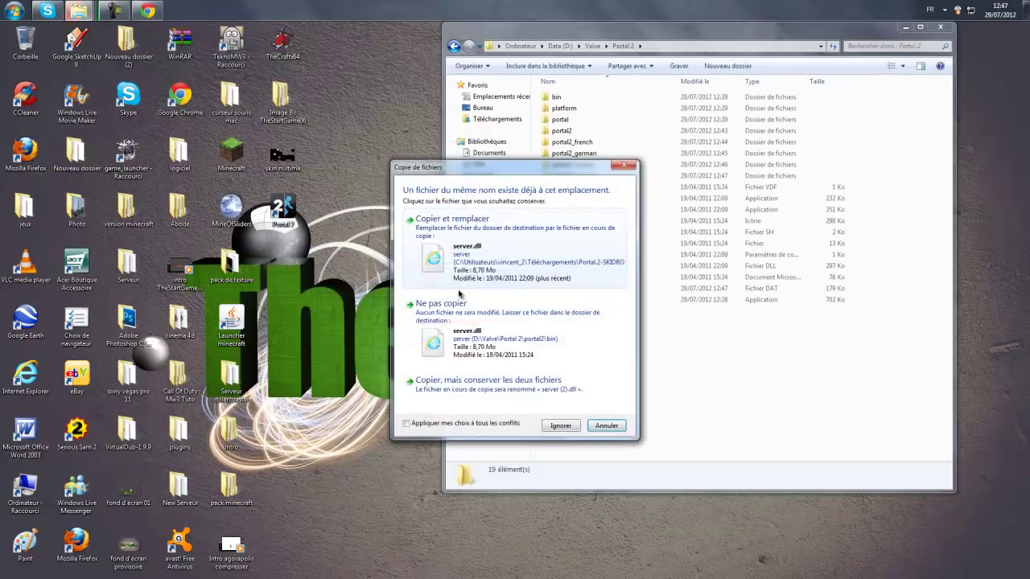
pyautogui.click(522, 241)
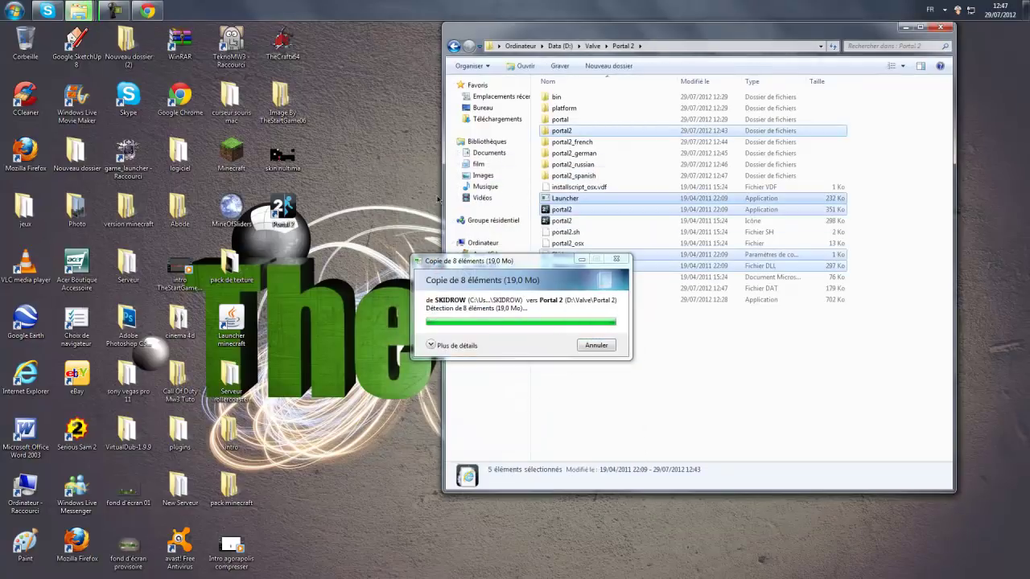
# Open the file location of the desktop Portal 2 shortcut from its properties, and close the properties window.
pyautogui.click(281, 207)
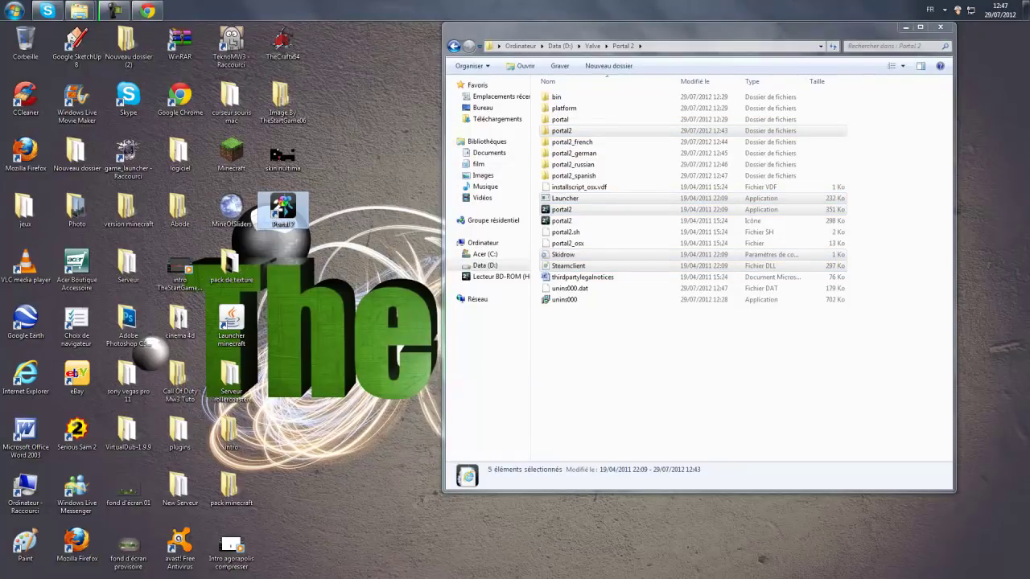
pyautogui.rightClick(276, 195)
pyautogui.click(325, 507)
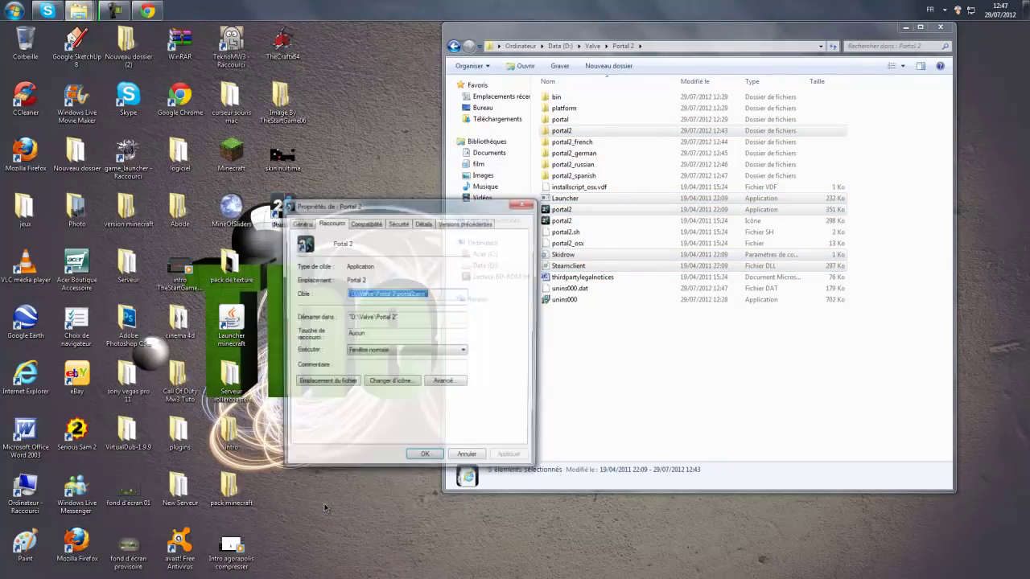
pyautogui.click(325, 383)
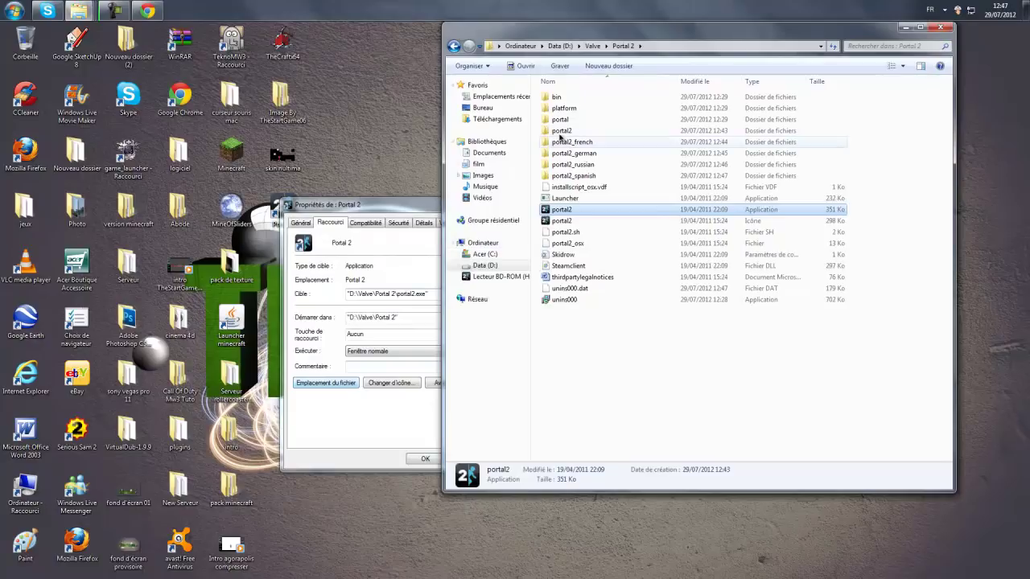
pyautogui.click(325, 384)
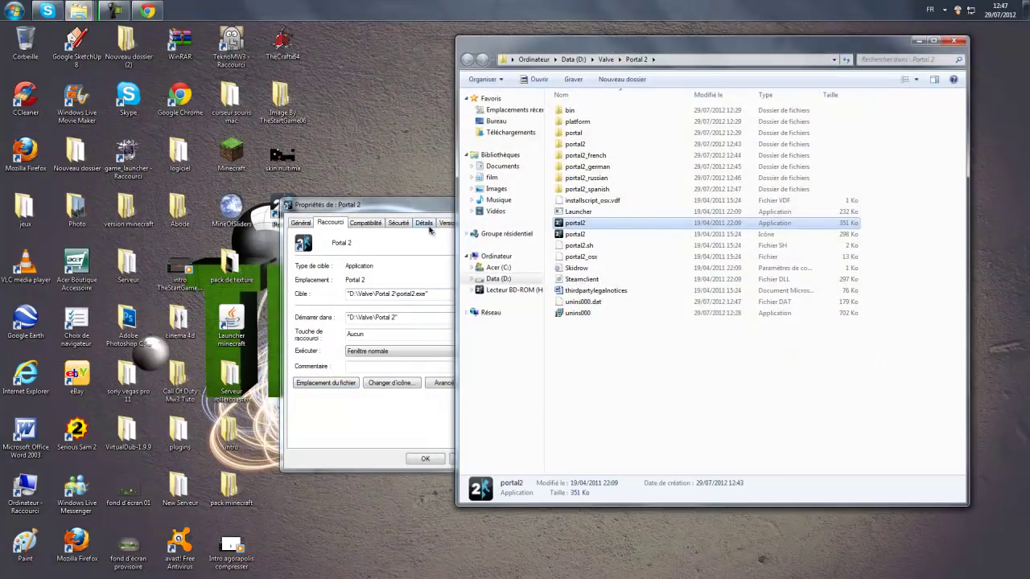
pyautogui.moveTo(376, 212); pyautogui.dragTo(212, 211)
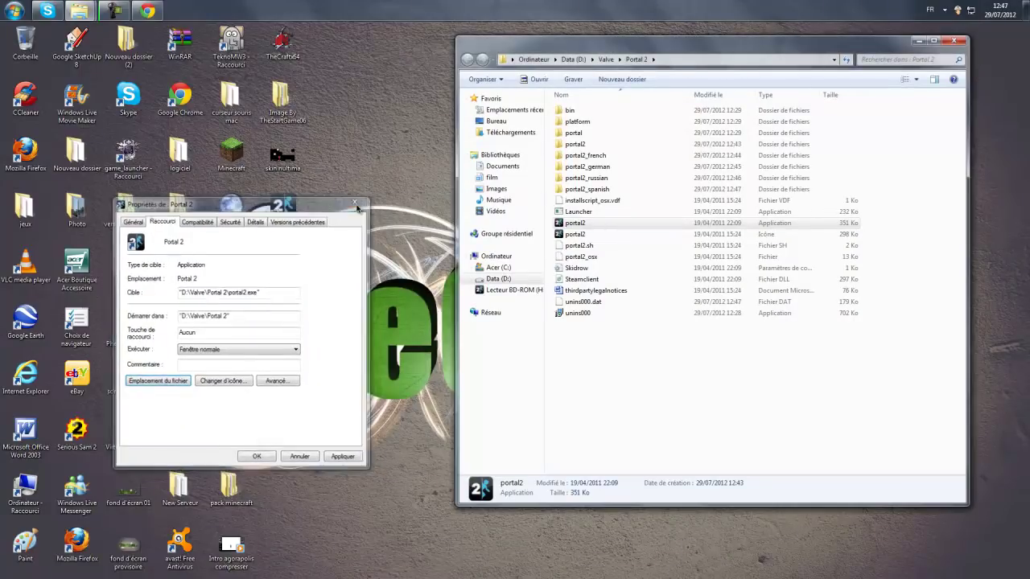
pyautogui.click(348, 205)
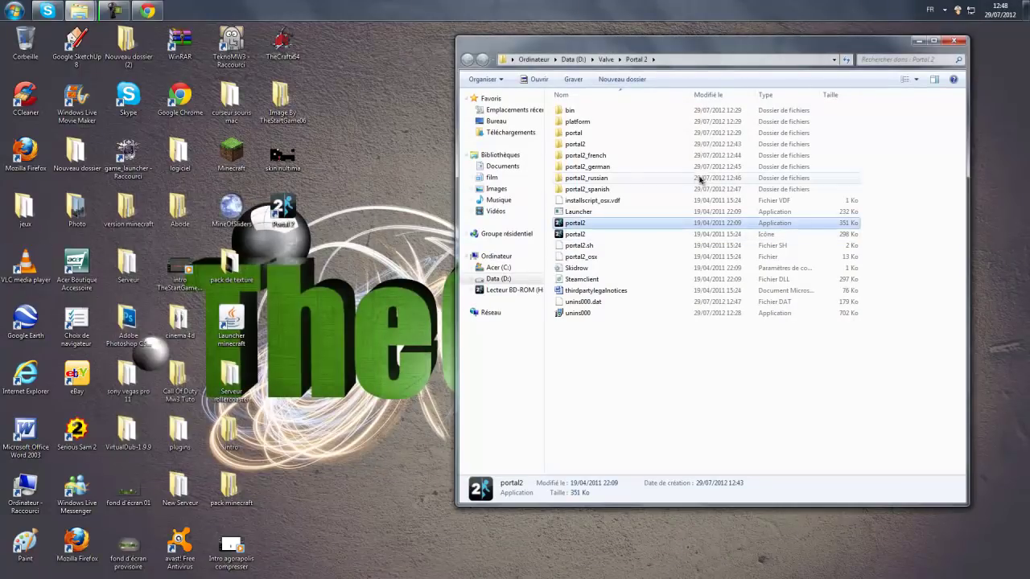
# Create a desktop shortcut to the portal2 application and minimize the folder window.
pyautogui.rightClick(577, 223)
pyautogui.moveTo(605, 421)
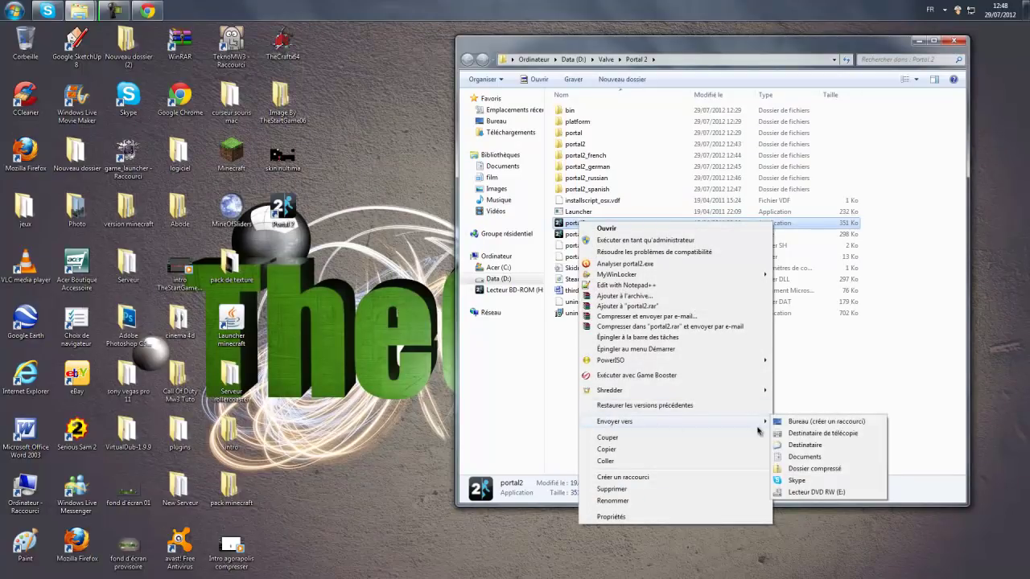
pyautogui.click(796, 423)
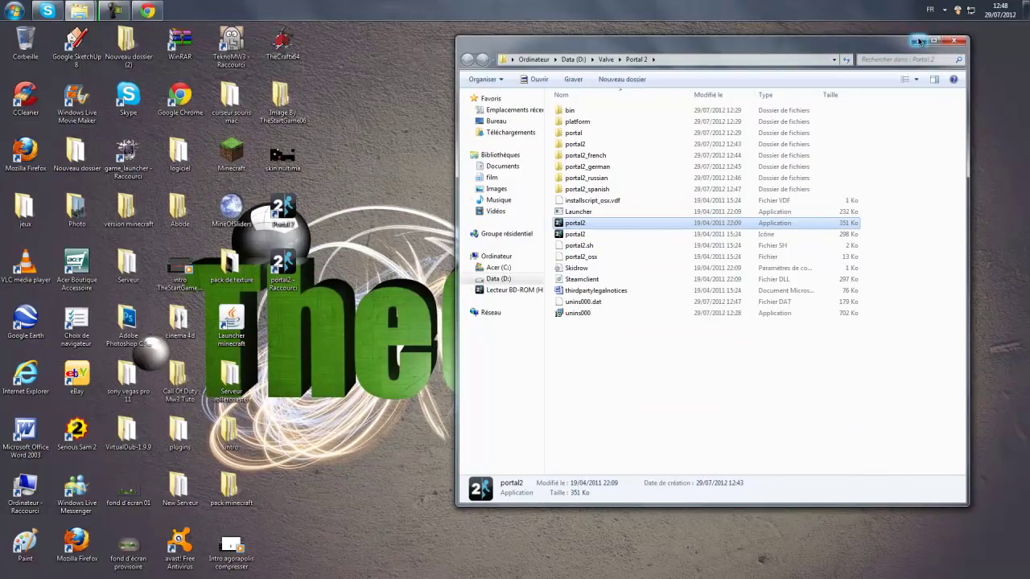
pyautogui.click(919, 42)
# Delete the installer's Portal 2 desktop shortcut and permanently remove it from the Recycle Bin.
pyautogui.click(282, 211)
pyautogui.press('Delete')
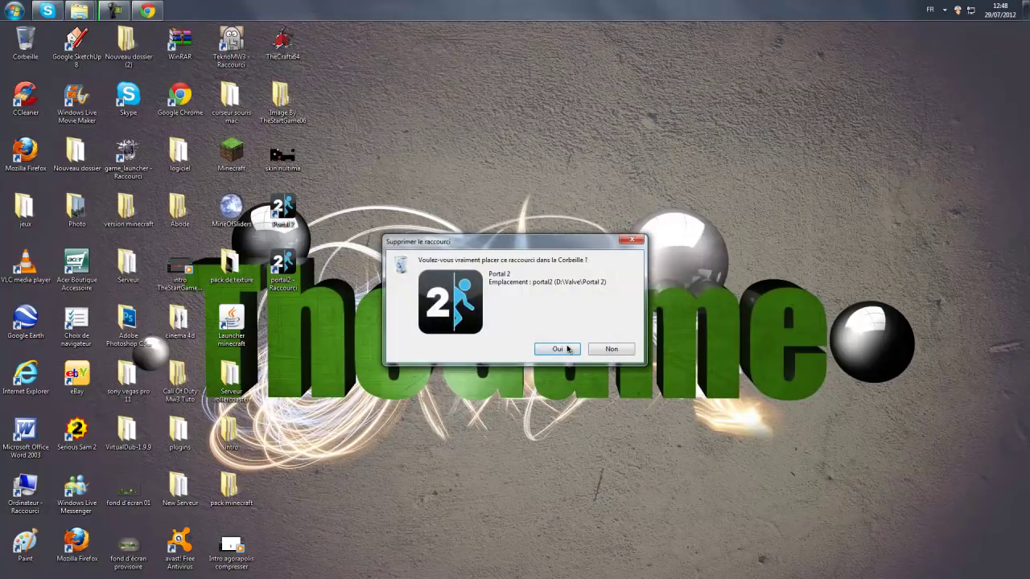
pyautogui.click(567, 348)
pyautogui.doubleClick(25, 41)
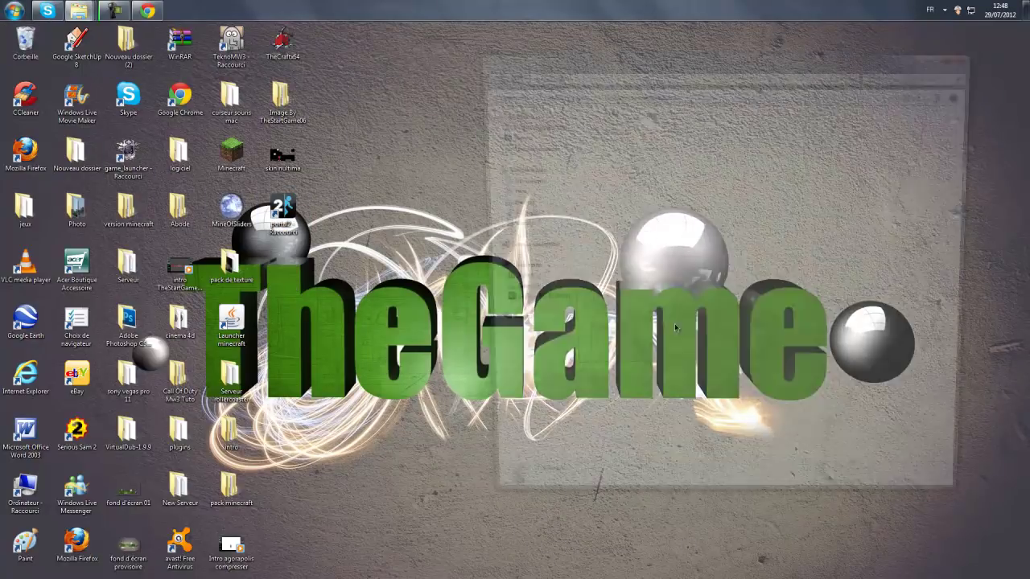
pyautogui.moveTo(699, 277); pyautogui.dragTo(555, 103)
pyautogui.press('Delete')
pyautogui.click(559, 348)
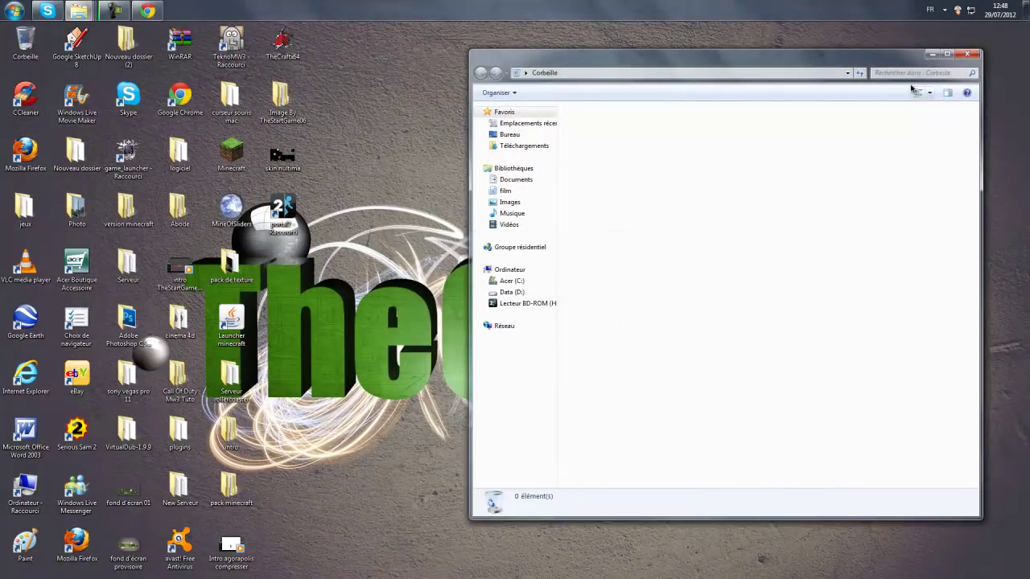
pyautogui.click(961, 56)
# Rename the new desktop shortcut to portal2.
pyautogui.rightClick(288, 209)
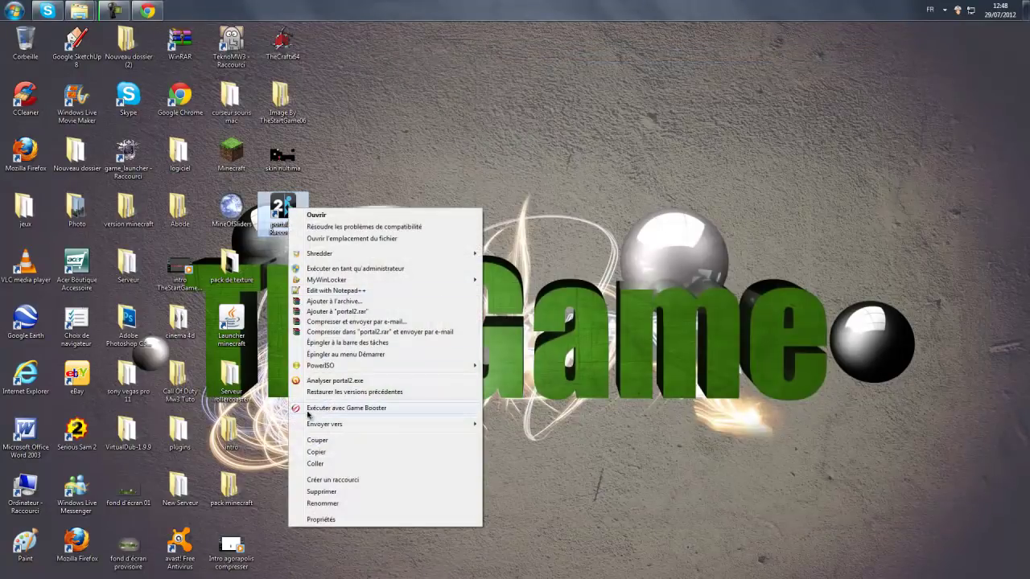
pyautogui.click(319, 502)
pyautogui.moveTo(300, 234); pyautogui.dragTo(273, 231)
pyautogui.press('BackSpace')
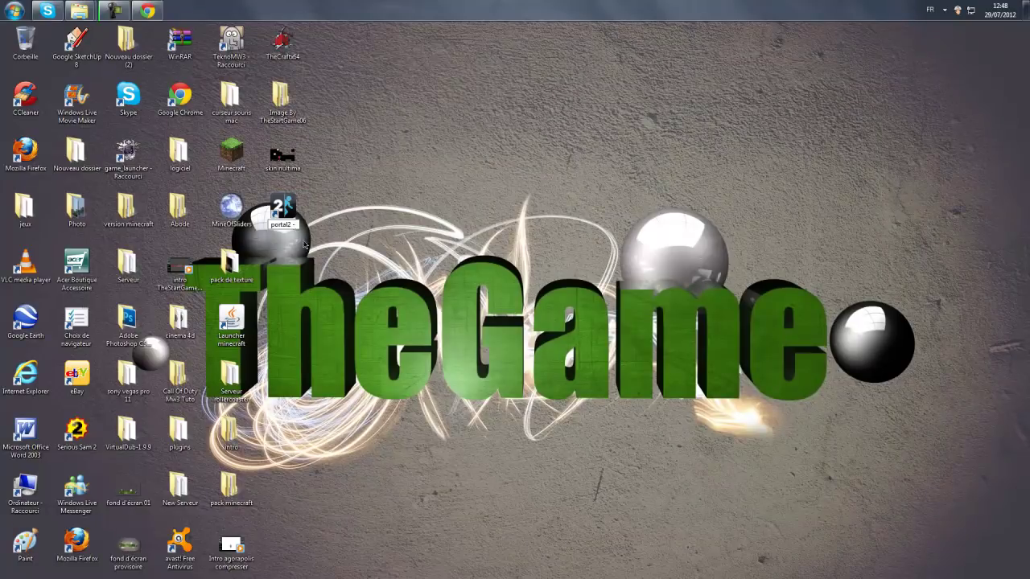
pyautogui.press('Return')
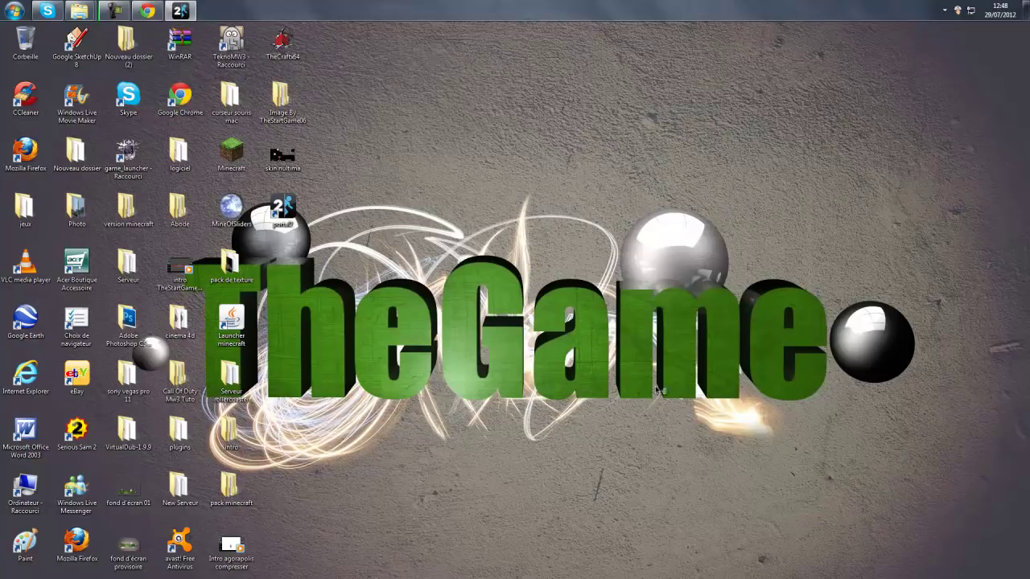
# Allow portal2 through the Windows firewall on private networks.
pyautogui.press('super')
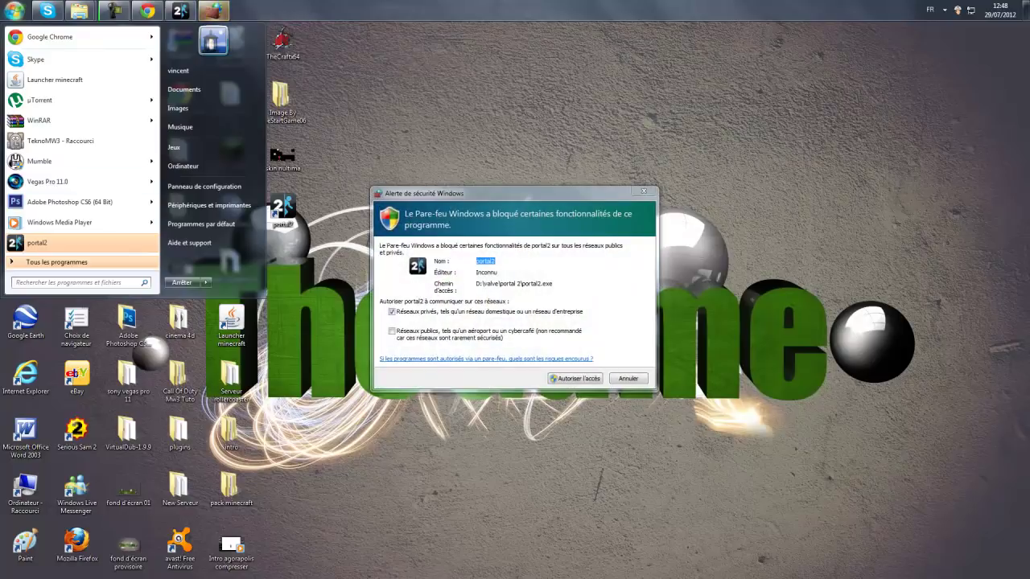
pyautogui.click(487, 131)
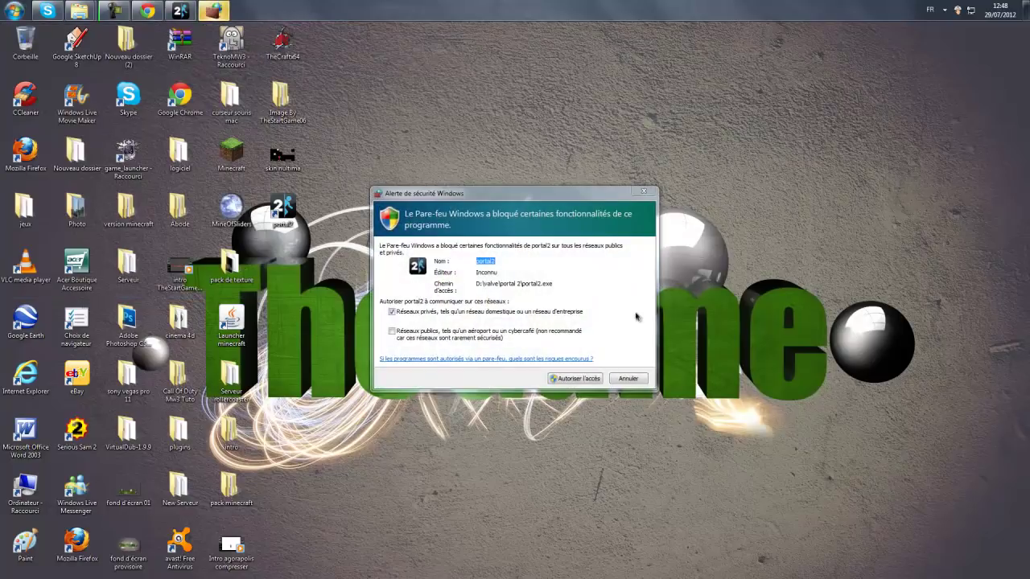
pyautogui.click(575, 378)
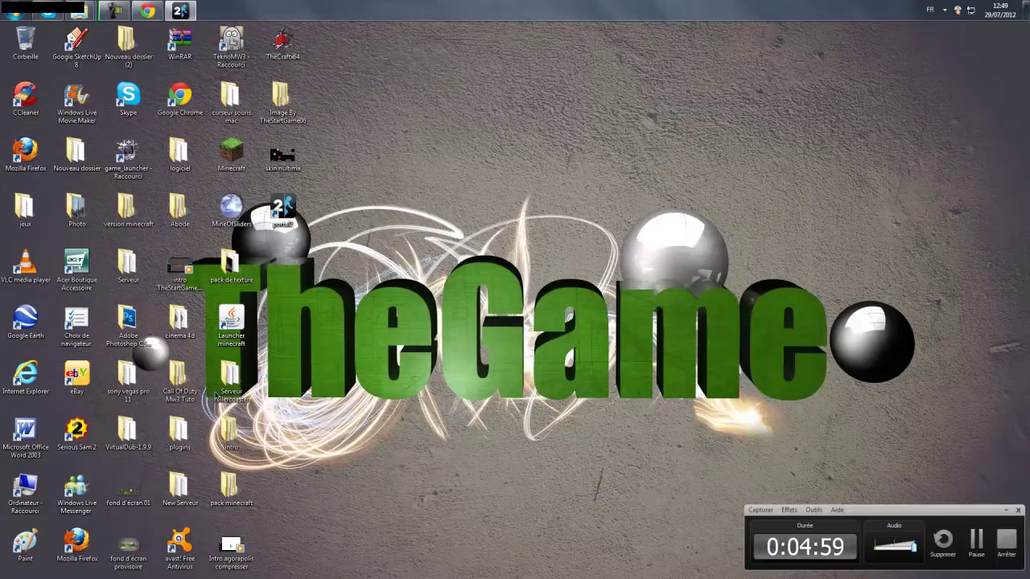
pyautogui.press('super')
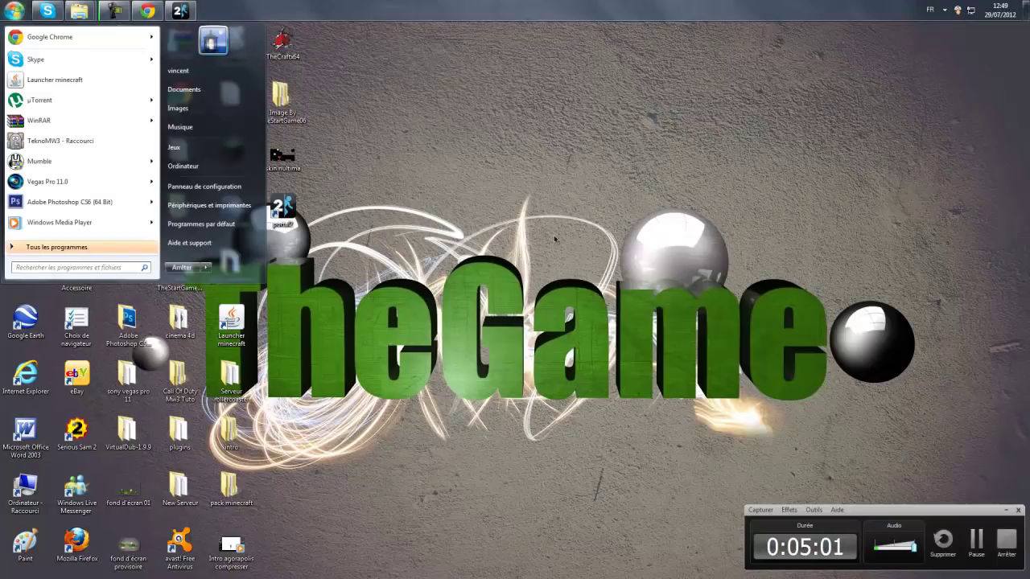
pyautogui.press('super')
pyautogui.moveTo(347, 283); pyautogui.dragTo(245, 254)
pyautogui.moveTo(438, 325); pyautogui.dragTo(211, 179)
pyautogui.click(266, 170)
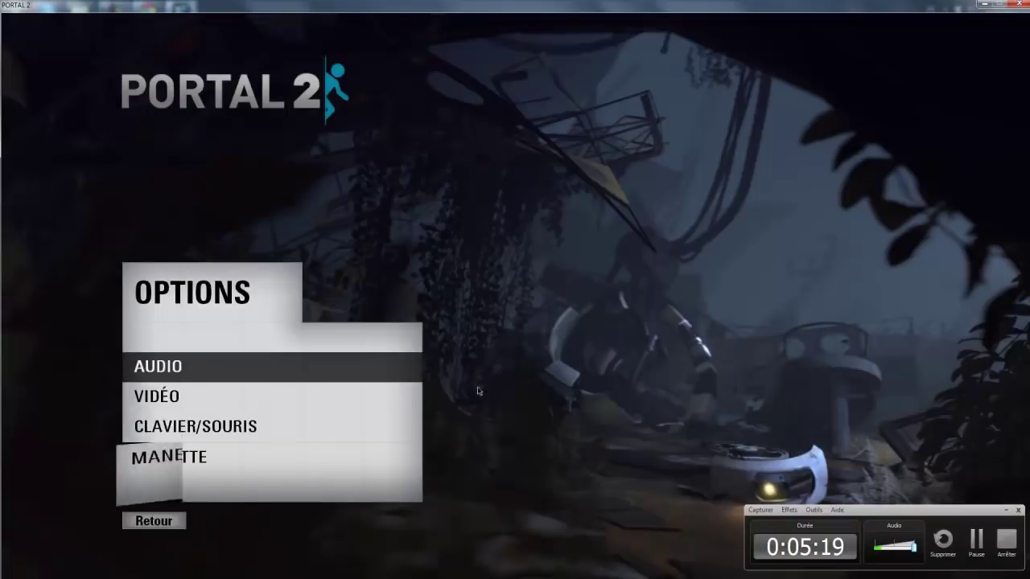
# Leave the options and start the Solo game, pausing and resuming it once.
pyautogui.click(160, 523)
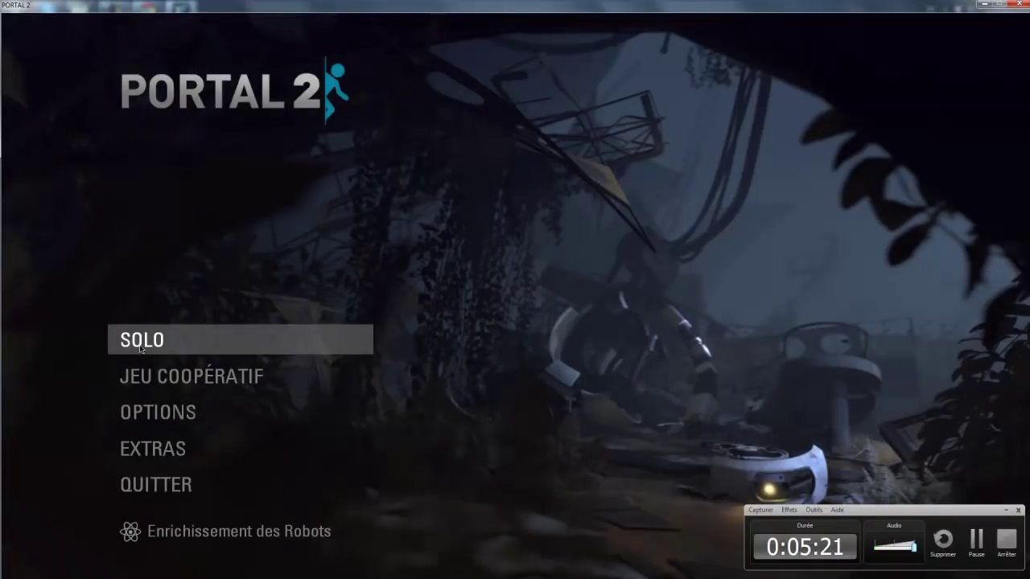
pyautogui.click(140, 348)
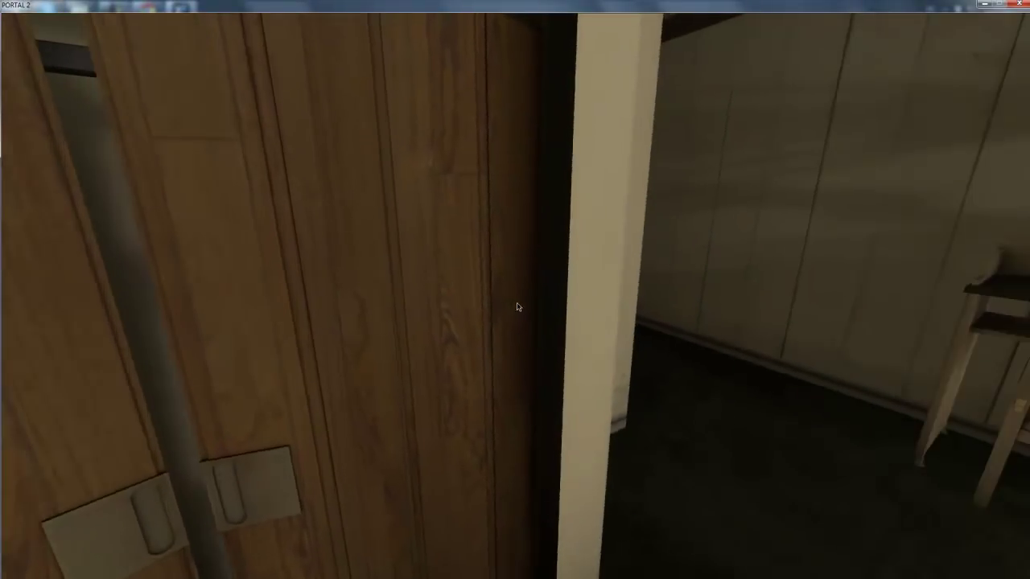
pyautogui.press('Escape')
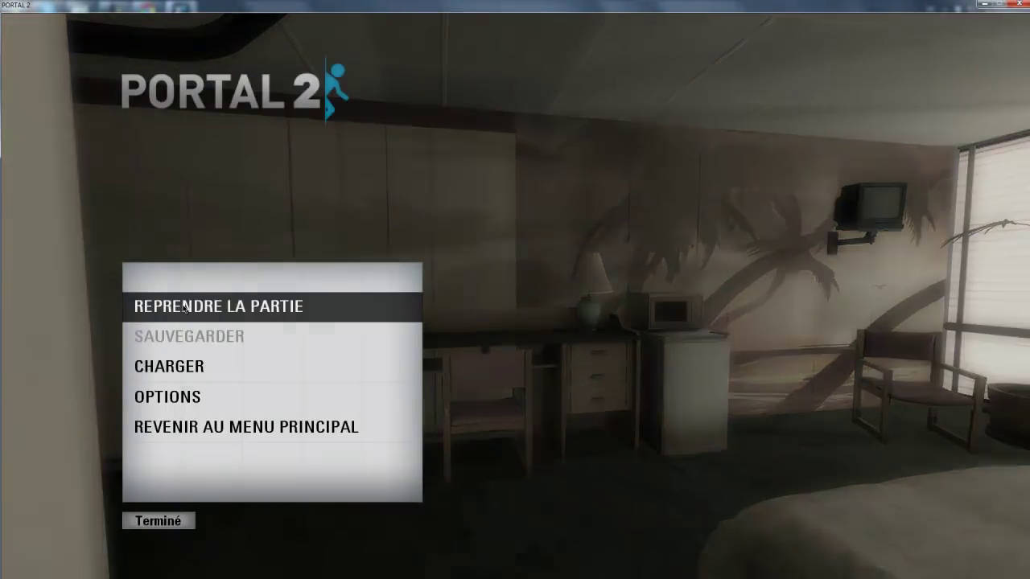
pyautogui.press('Escape')
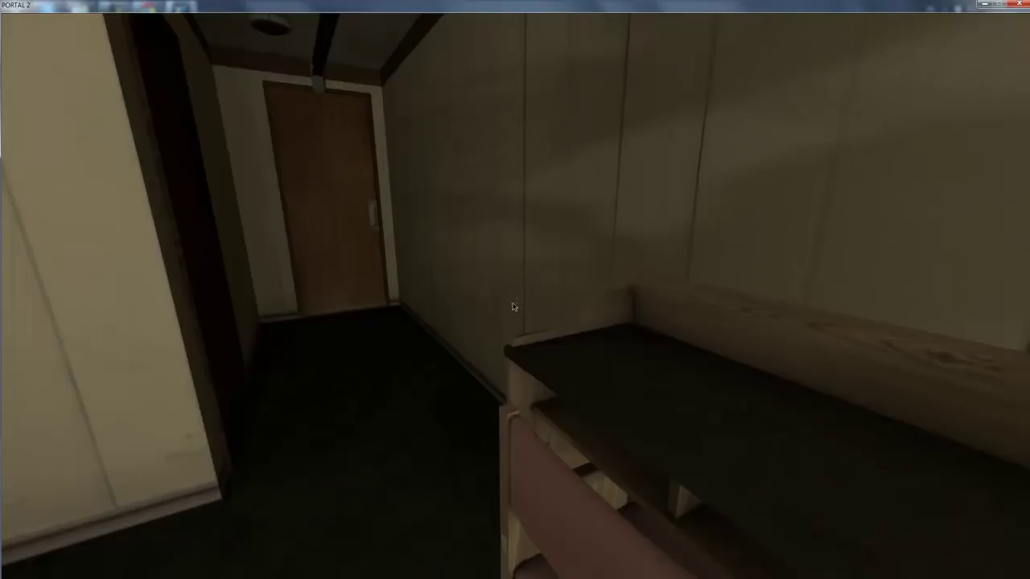
# Leave the running game for the main menu and quit Portal 2, confirming both prompts.
pyautogui.press('Escape')
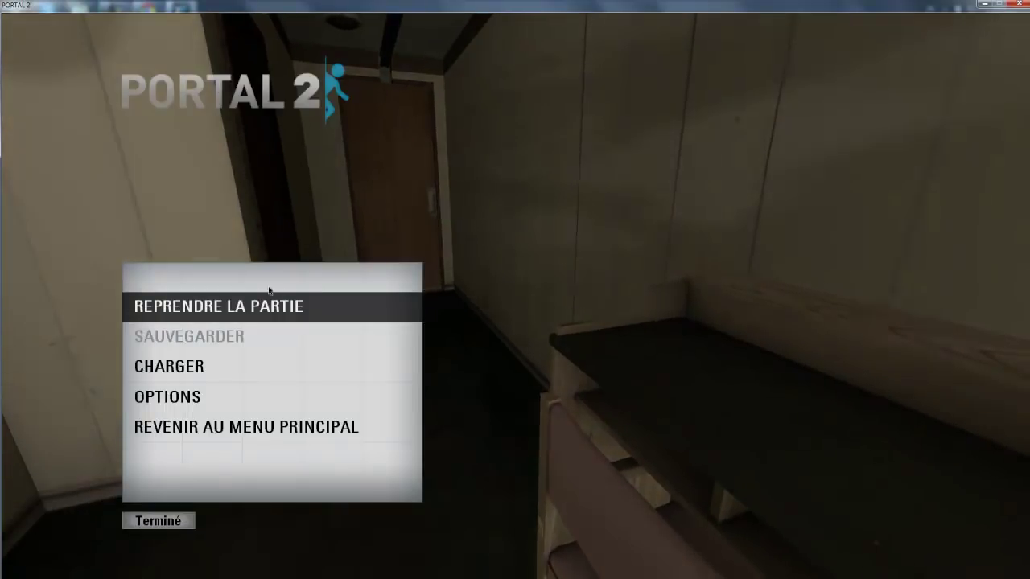
pyautogui.click(226, 438)
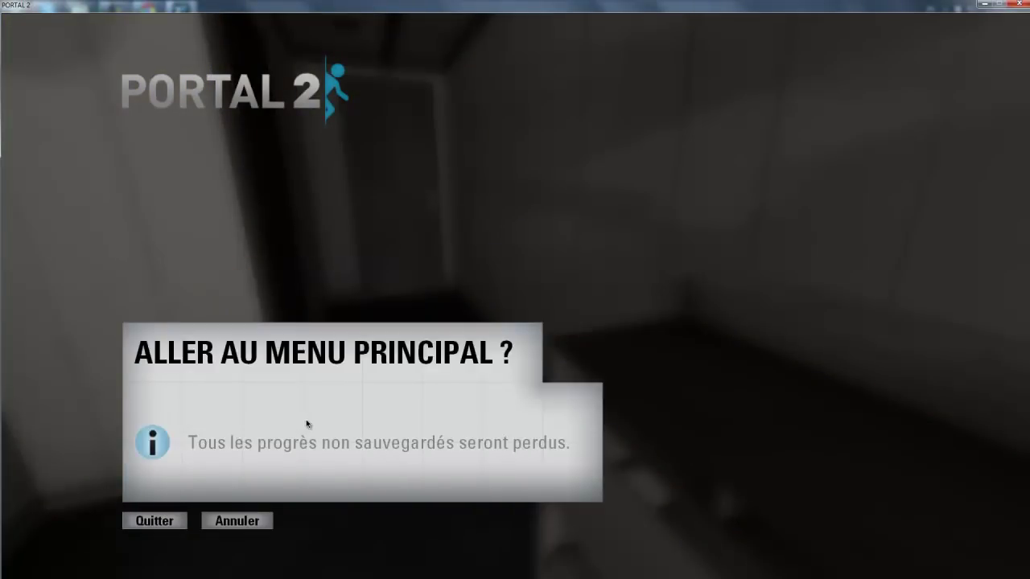
pyautogui.click(171, 521)
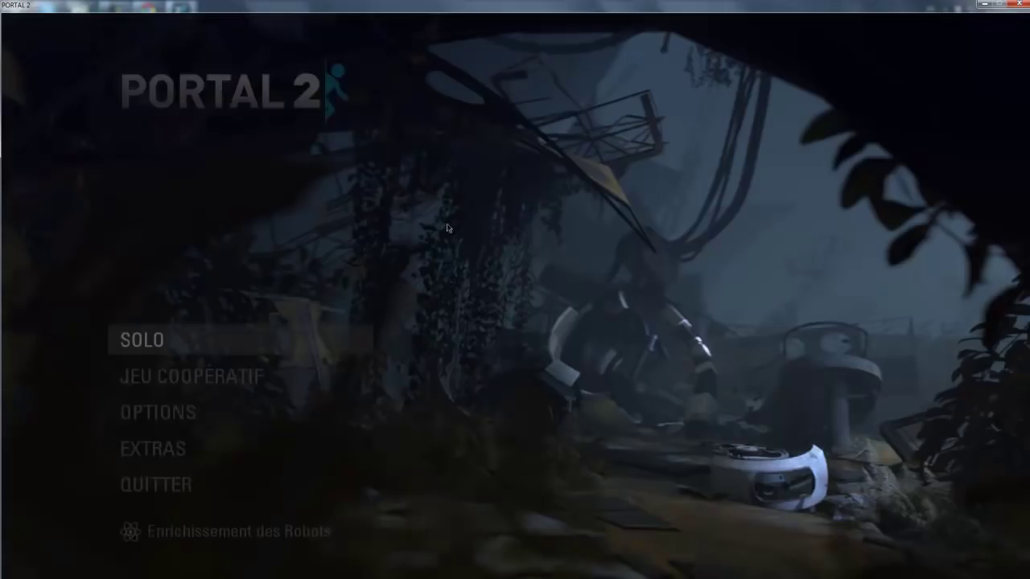
pyautogui.click(278, 483)
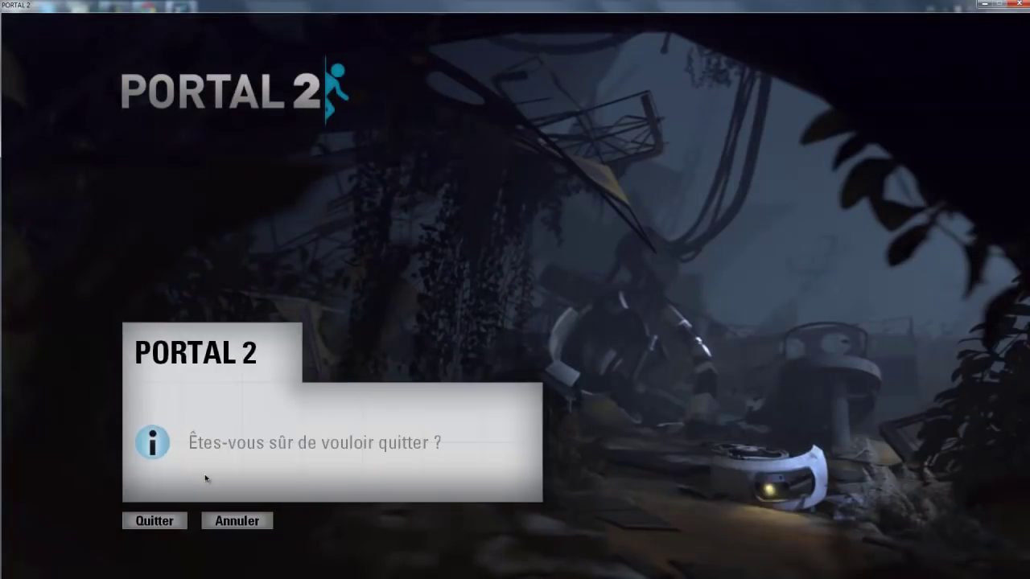
pyautogui.click(154, 521)
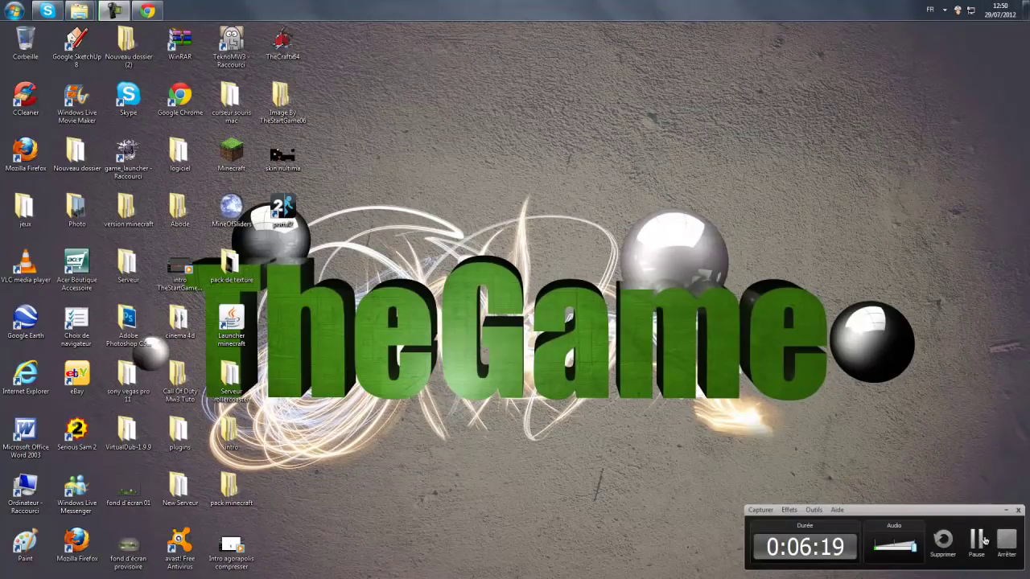
# Switch to Chrome and open the first download link for the Portal 2 French patch on traductionjeux.com.
pyautogui.click(976, 539)
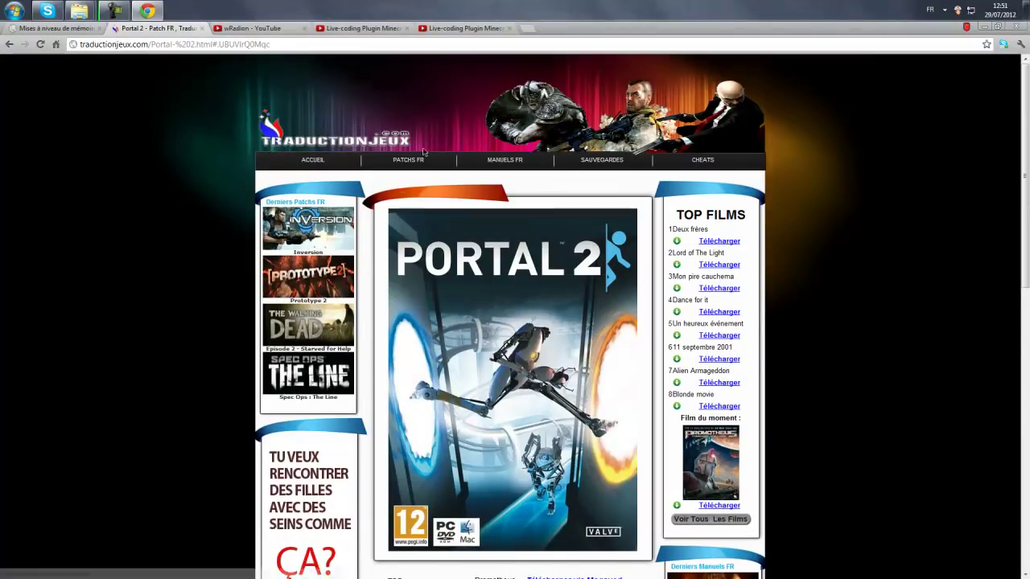
pyautogui.scroll(-4, 419, 204)
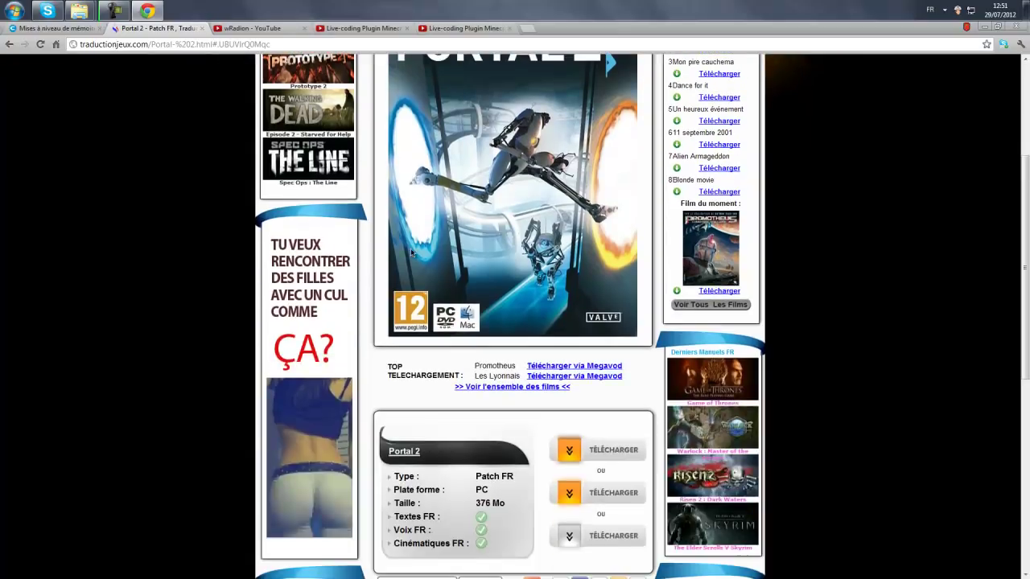
pyautogui.scroll(3, 419, 205)
pyautogui.scroll(1, 419, 205)
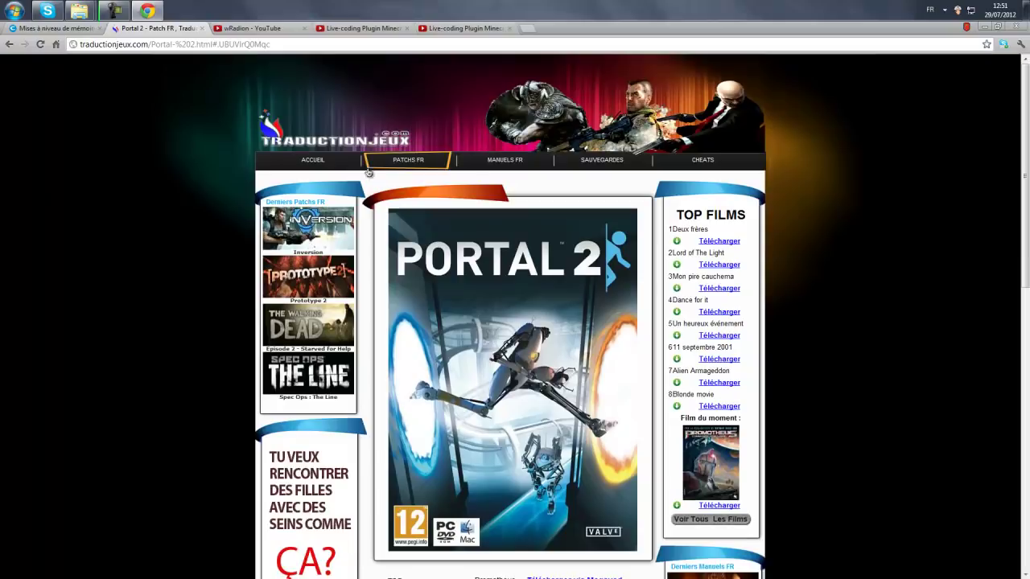
pyautogui.scroll(-3, 446, 219)
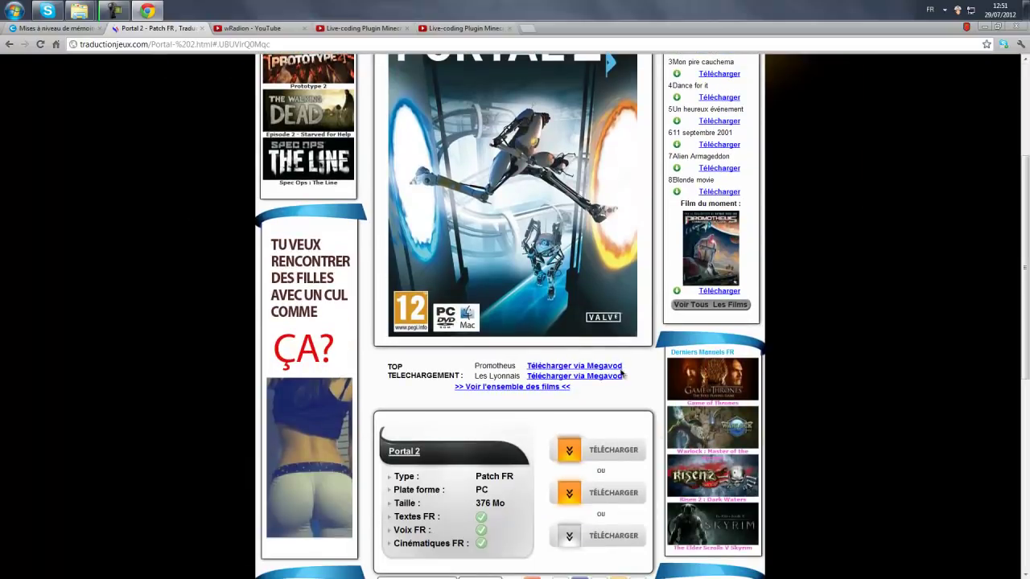
pyautogui.scroll(-3, 568, 420)
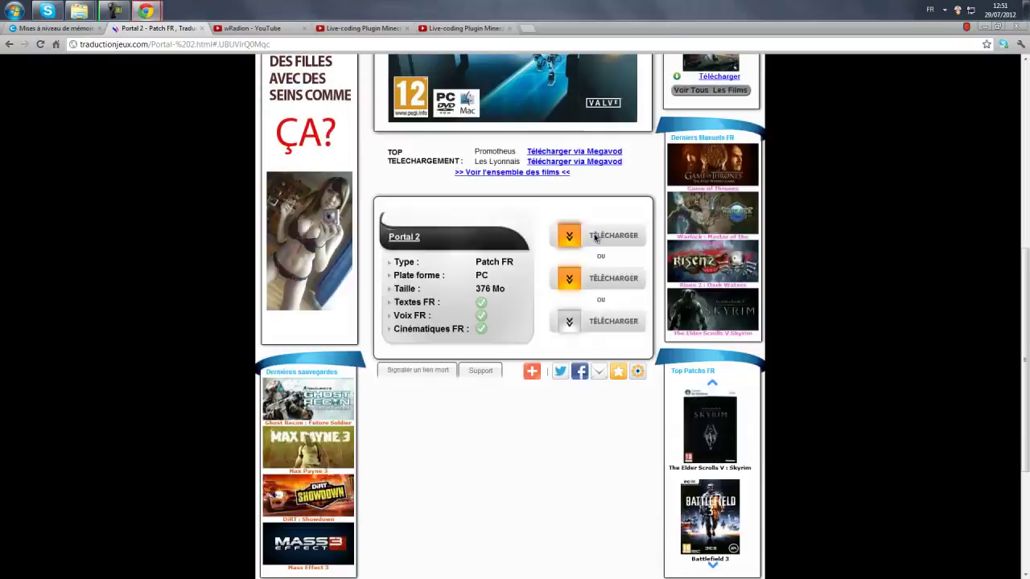
pyautogui.click(593, 235)
# Choose the regular download mode for Portal2_pfr.rar on the DepositFiles page.
pyautogui.moveTo(146, 10)
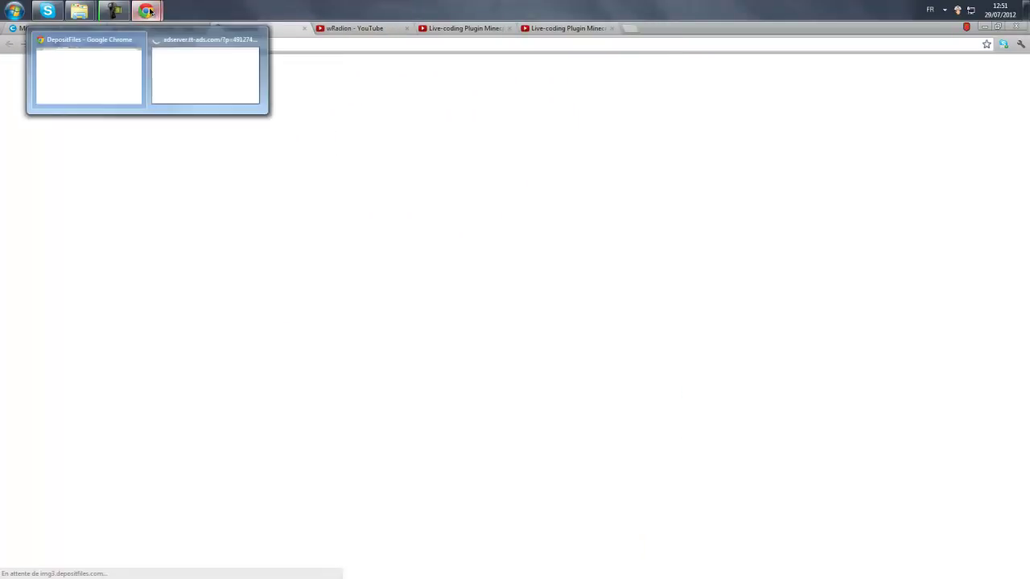
pyautogui.click(183, 30)
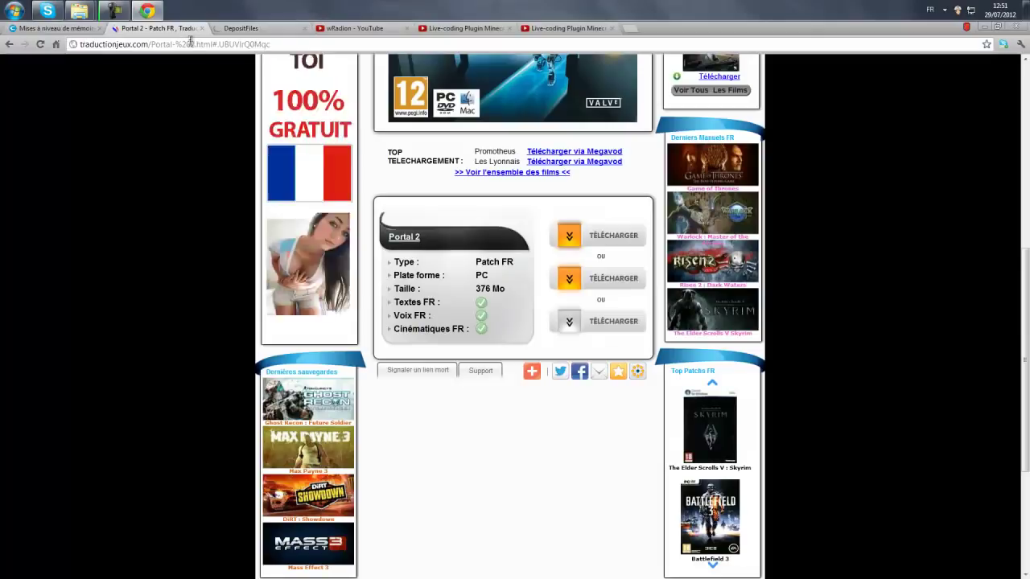
pyautogui.click(269, 31)
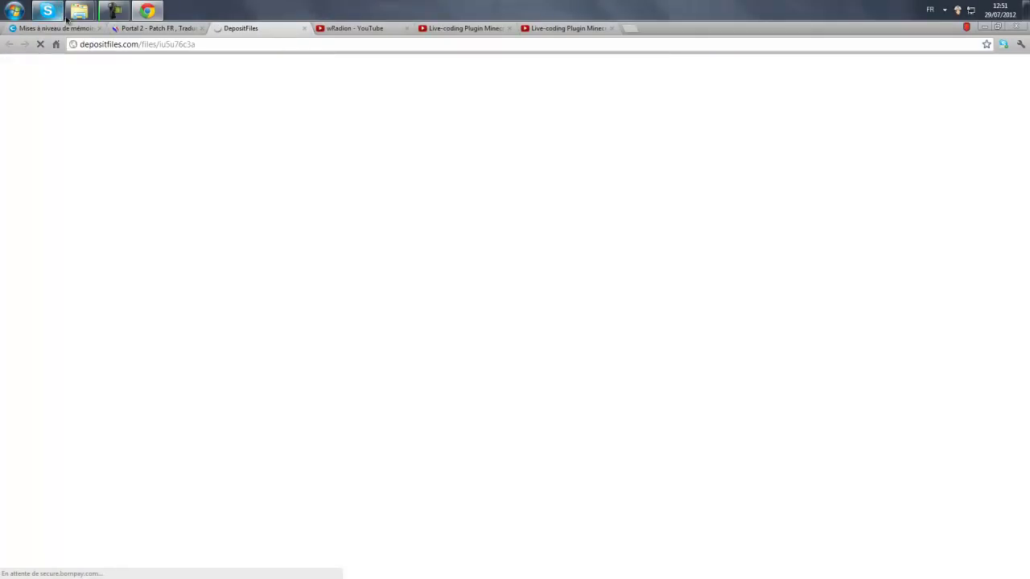
pyautogui.click(143, 28)
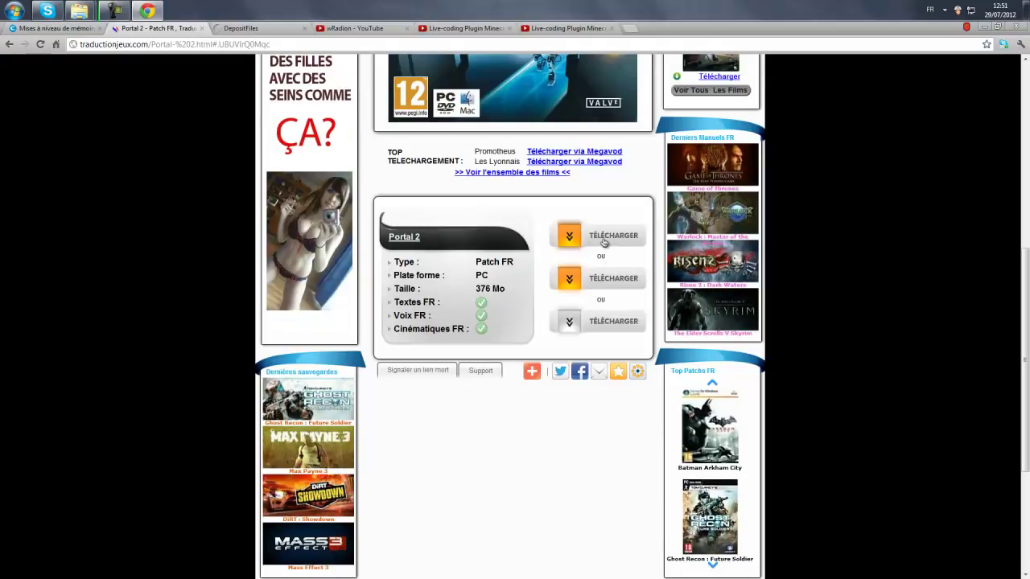
pyautogui.click(570, 279)
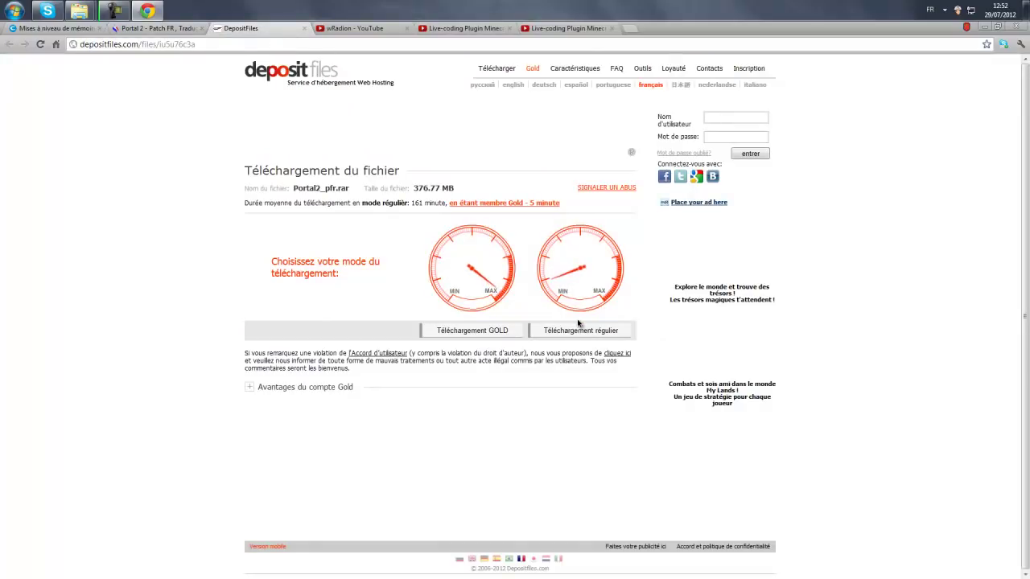
pyautogui.click(577, 329)
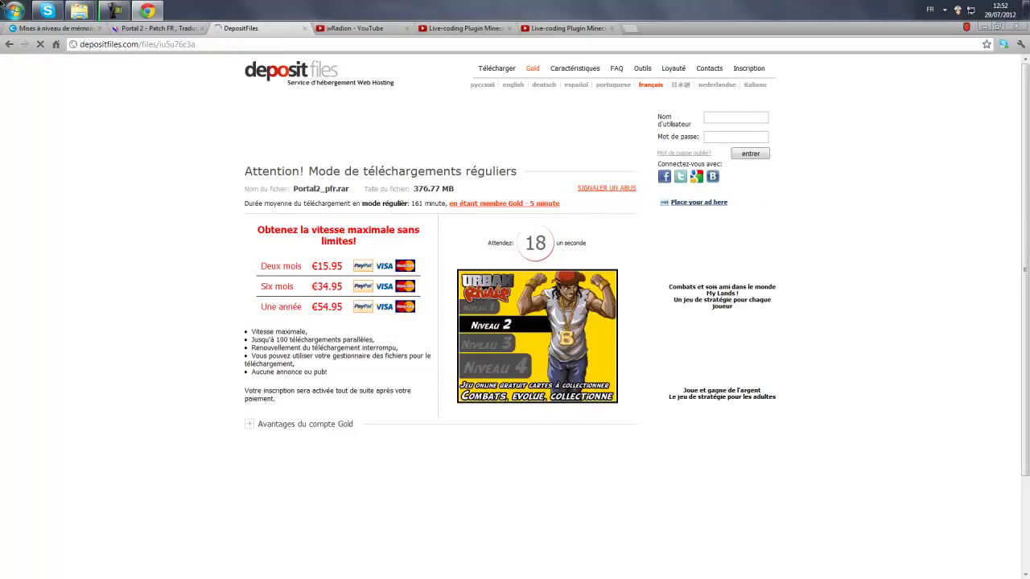
pyautogui.click(114, 10)
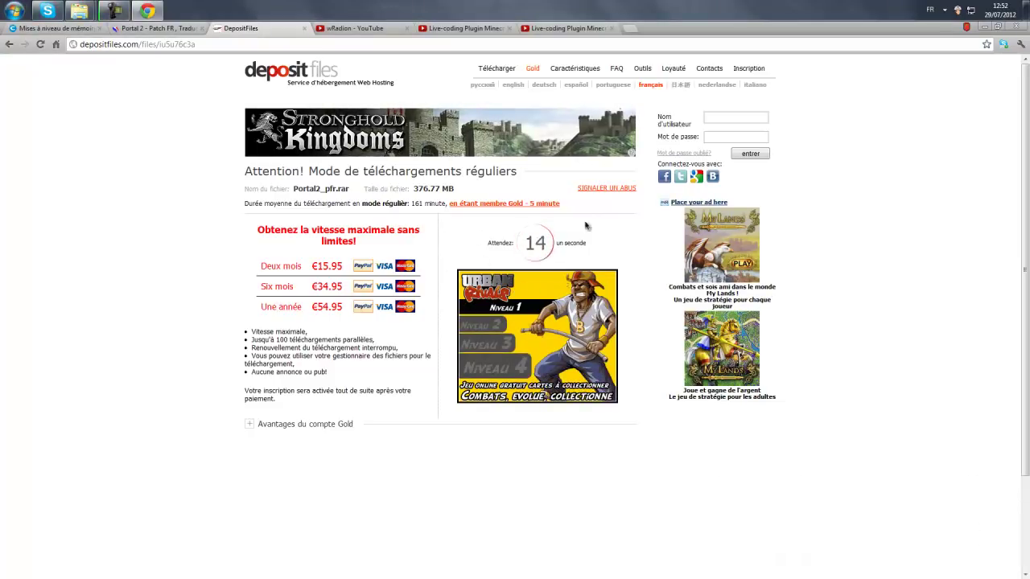
pyautogui.click(113, 9)
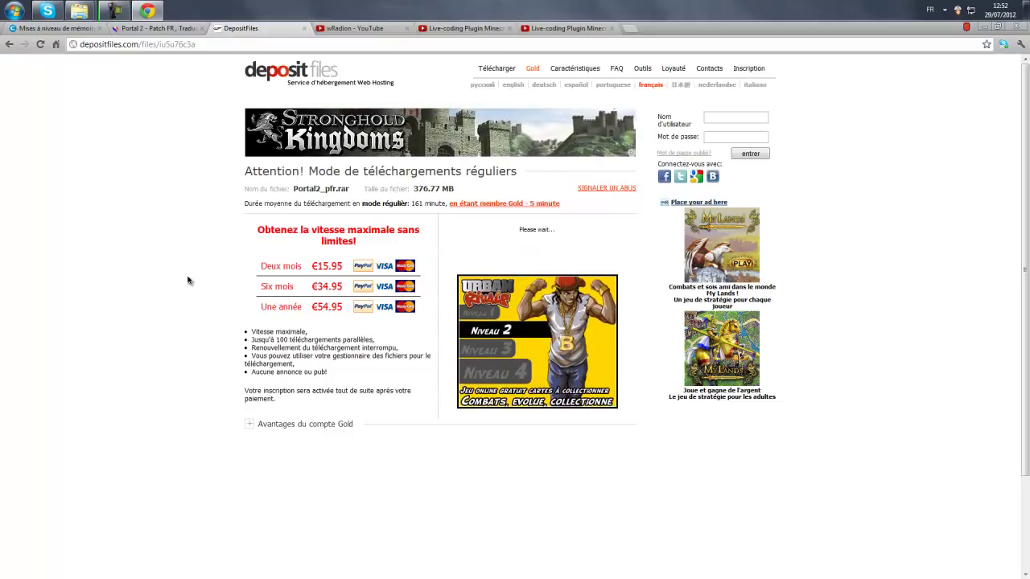
# Continue after the waiting period, complete the two-word captcha and start downloading Portal2_pfr.rar.
pyautogui.click(537, 232)
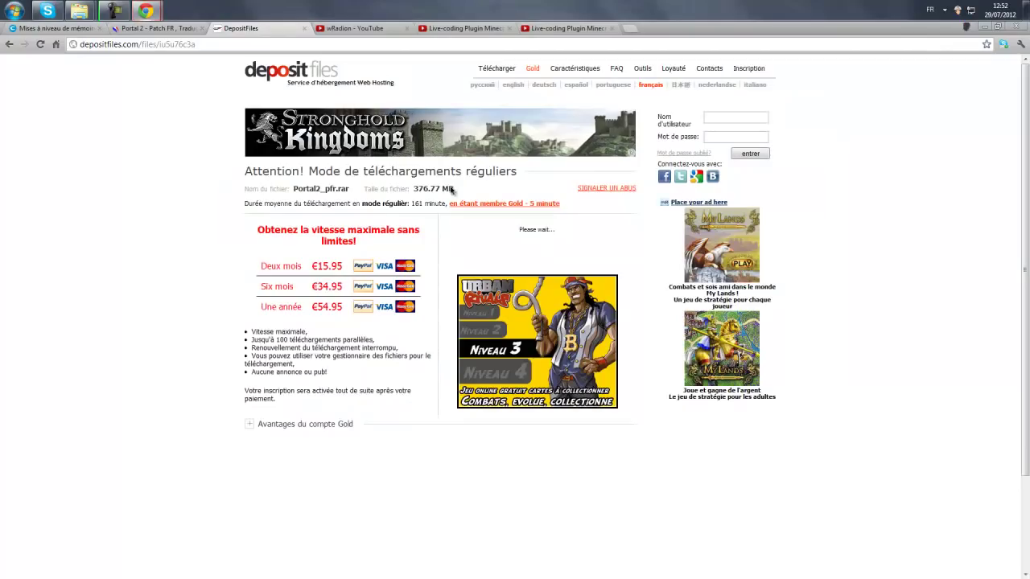
pyautogui.moveTo(139, 8)
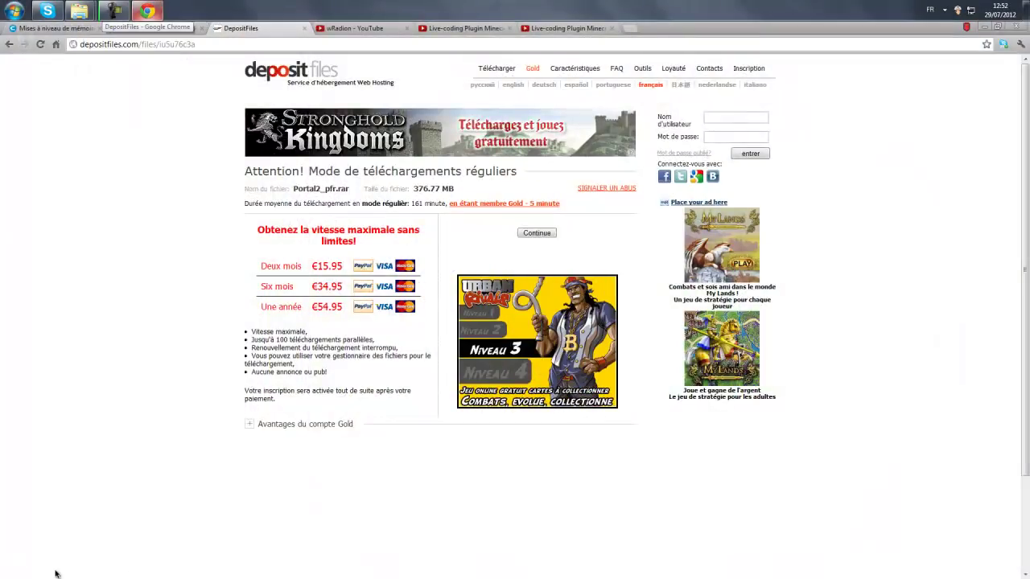
pyautogui.click(523, 282)
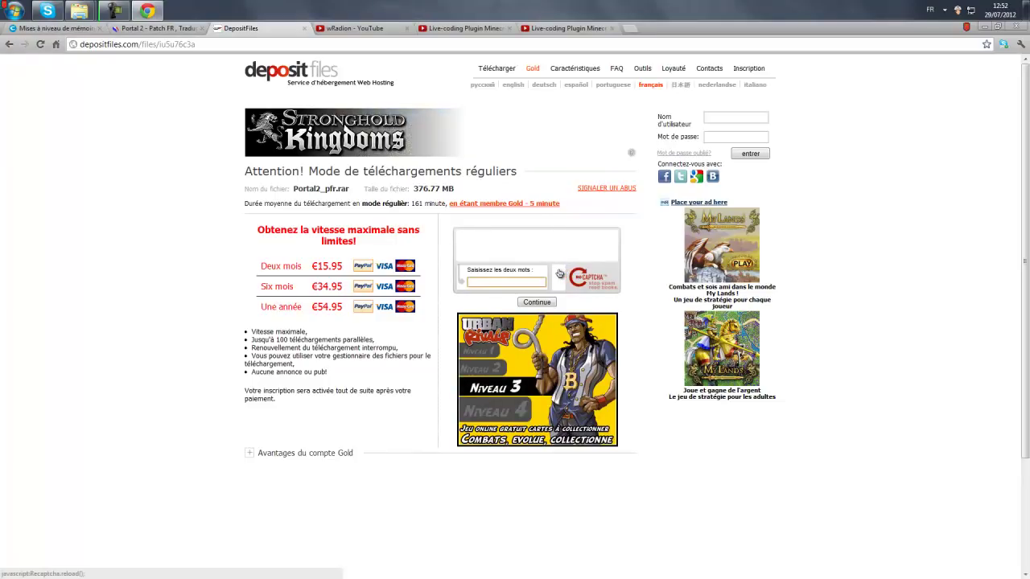
pyautogui.click(559, 276)
pyautogui.write('proce')
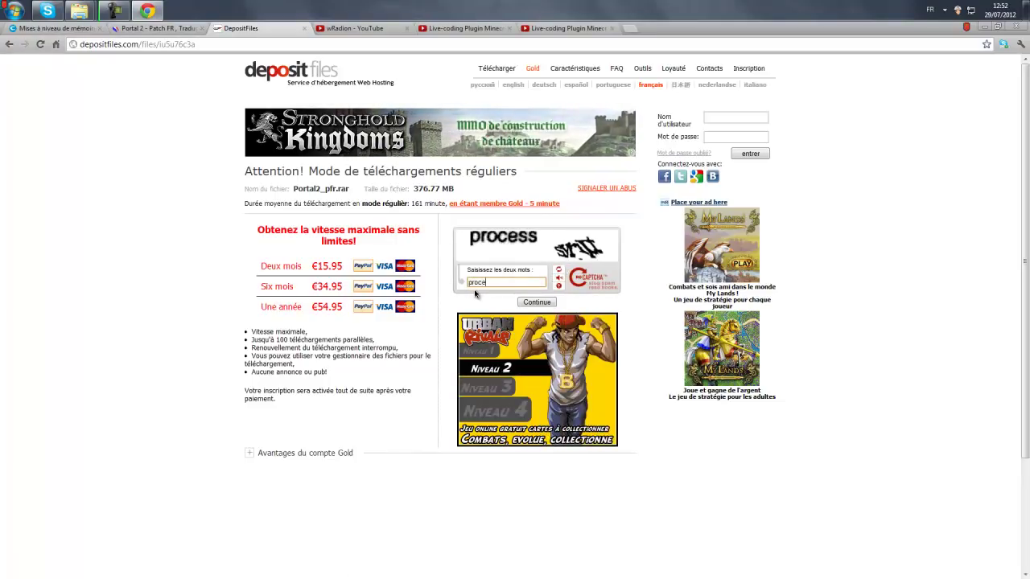
pyautogui.write('ss')
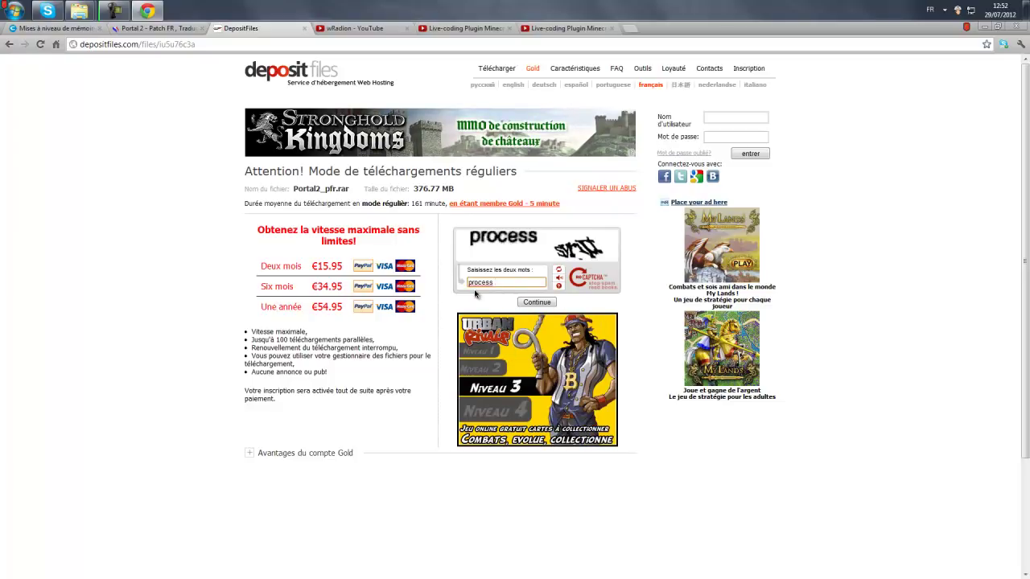
pyautogui.write(' syri')
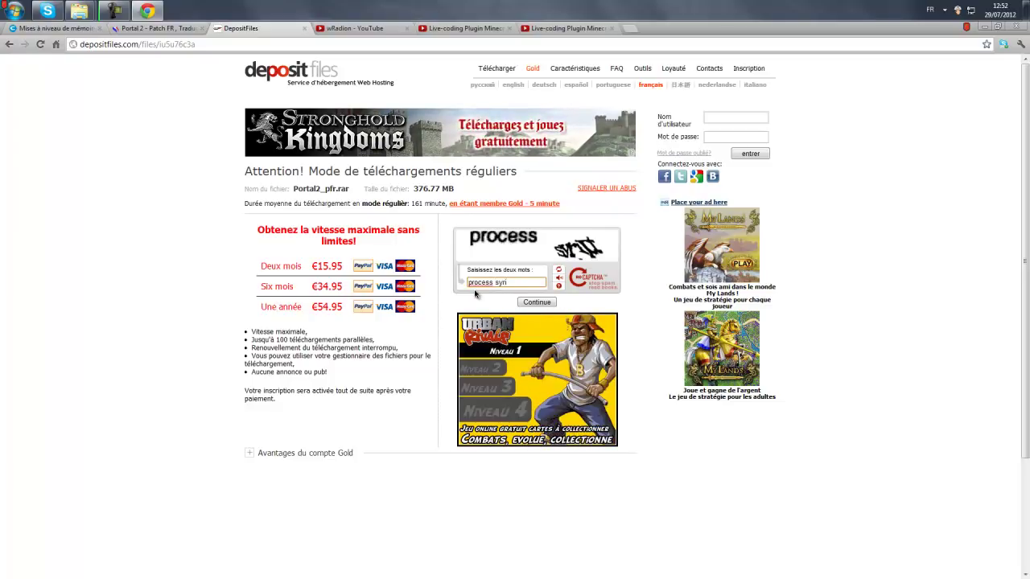
pyautogui.write('pt')
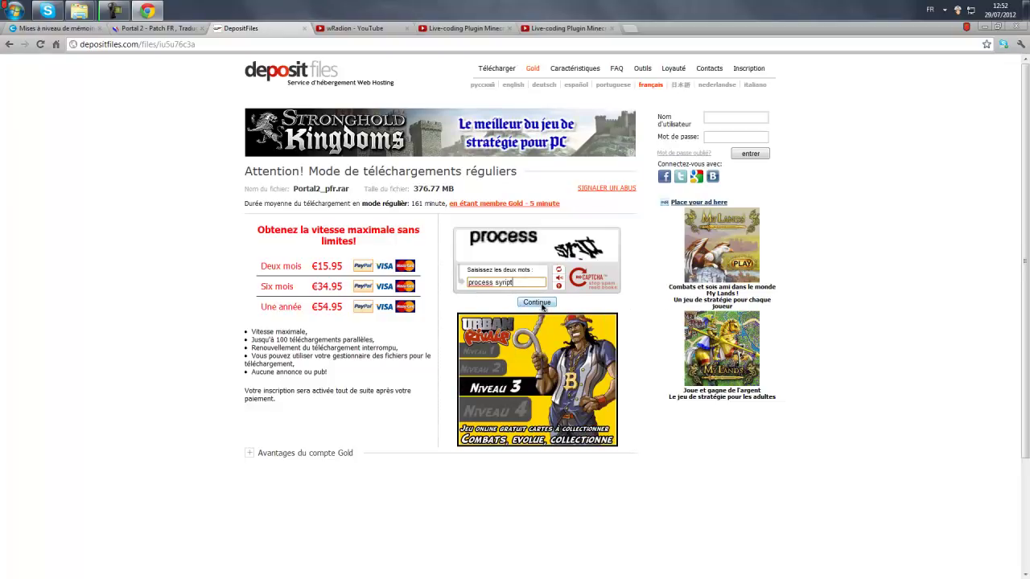
pyautogui.click(542, 306)
pyautogui.click(543, 238)
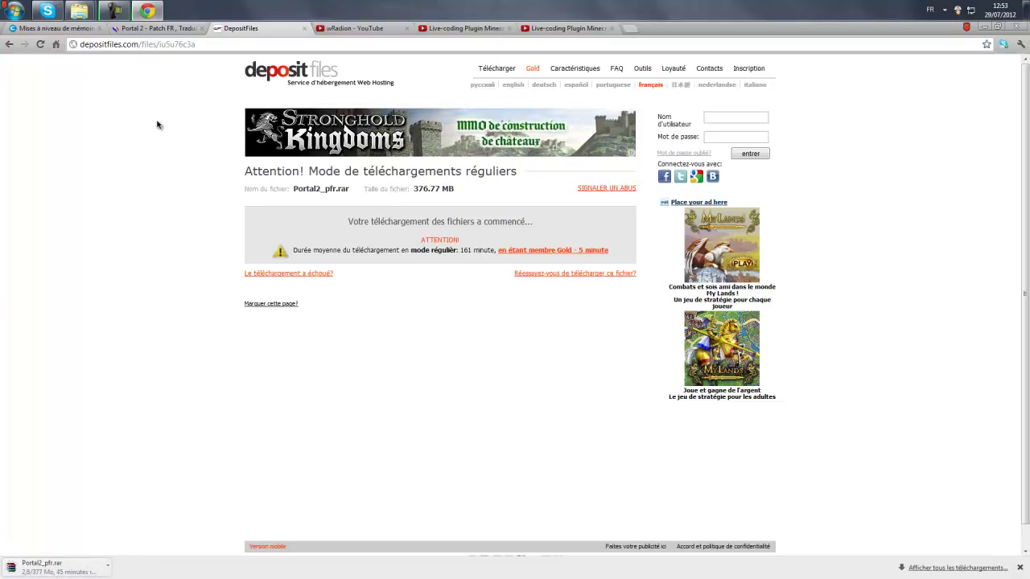
# Close the three YouTube tabs and the DepositFiles tab, returning to the Portal 2 patch page.
pyautogui.click(69, 30)
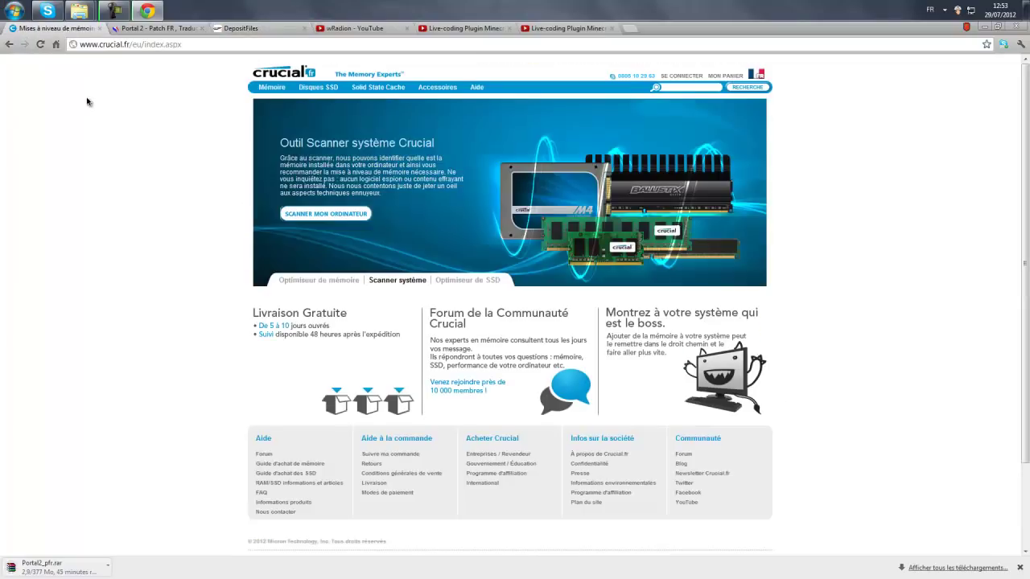
pyautogui.click(180, 29)
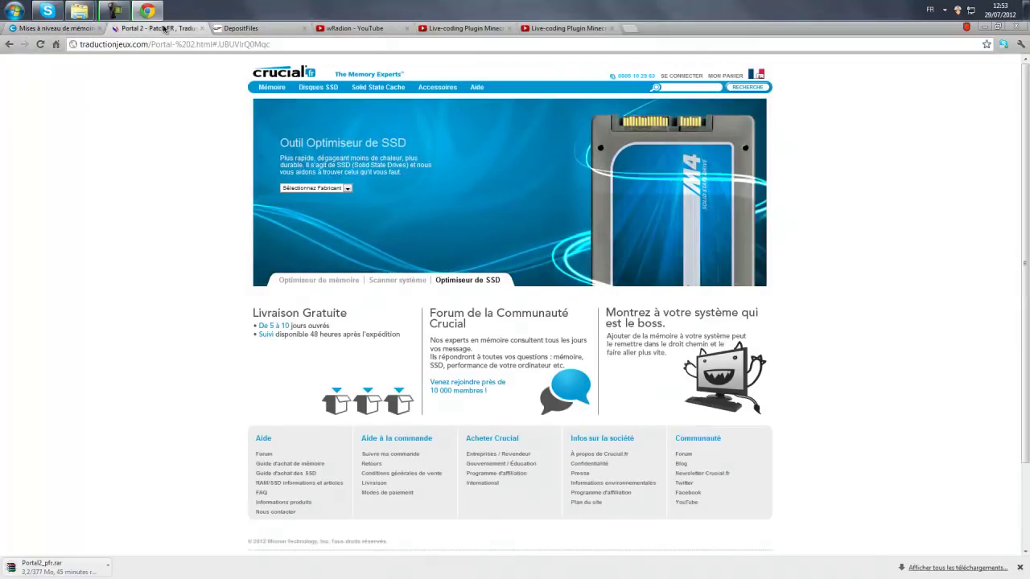
pyautogui.click(404, 28)
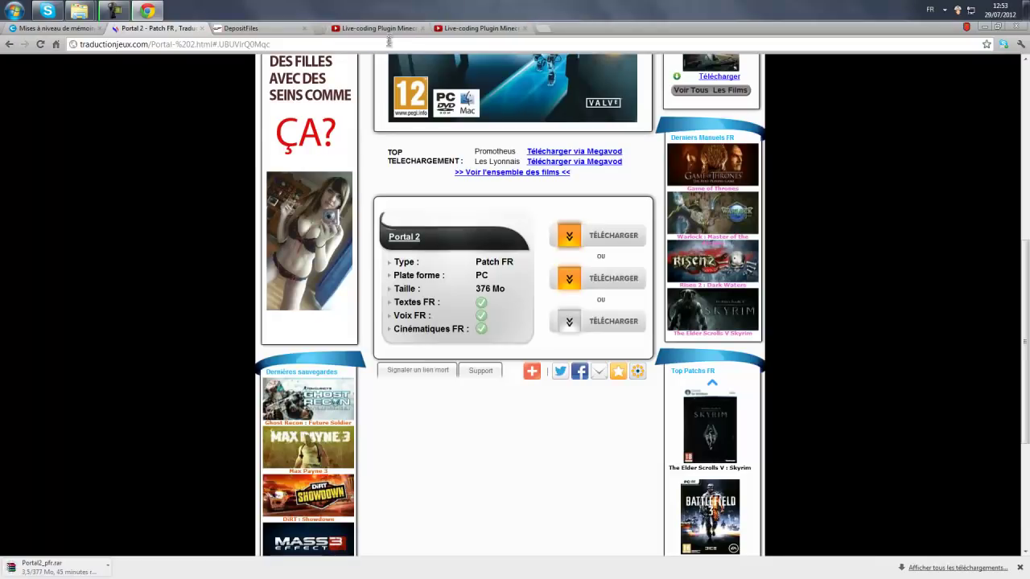
pyautogui.middleClick(410, 30)
pyautogui.click(379, 28)
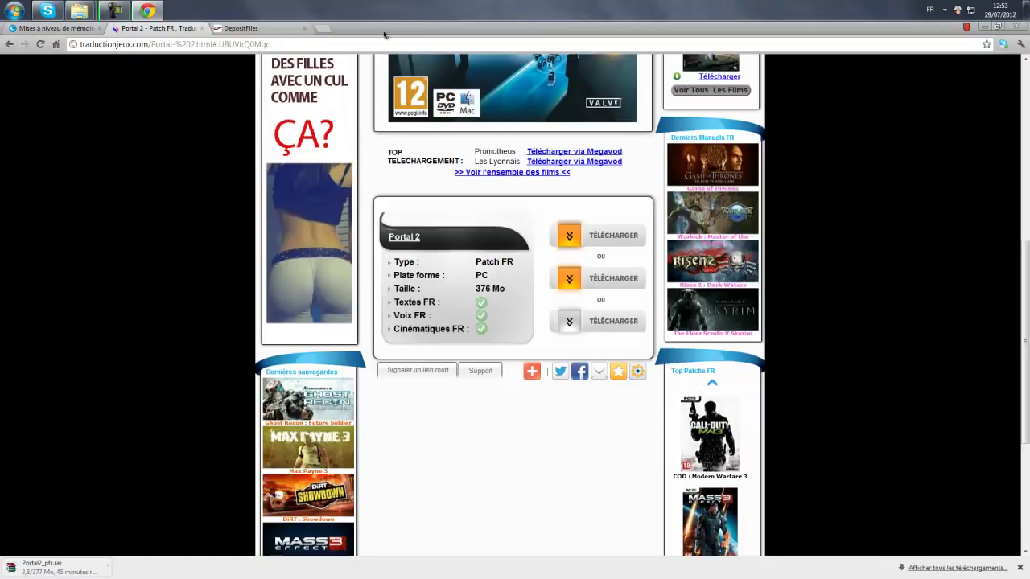
pyautogui.click(303, 28)
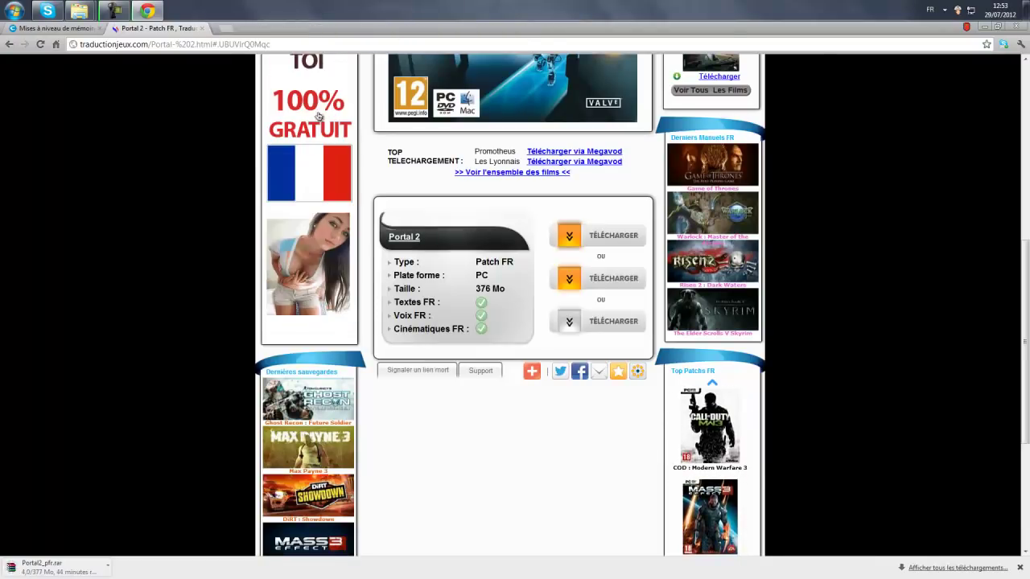
# Minimize the browser and Skype windows to return to the desktop while Portal2_pfr.rar downloads.
pyautogui.scroll(5, 135, 168)
pyautogui.scroll(-2, 485, 341)
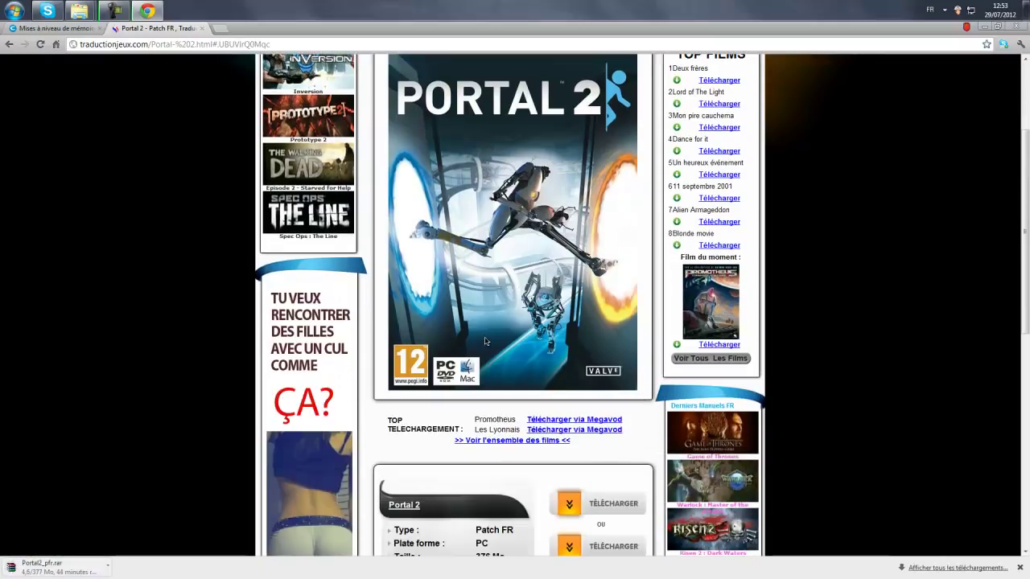
pyautogui.scroll(-6, 485, 342)
pyautogui.scroll(3, 485, 340)
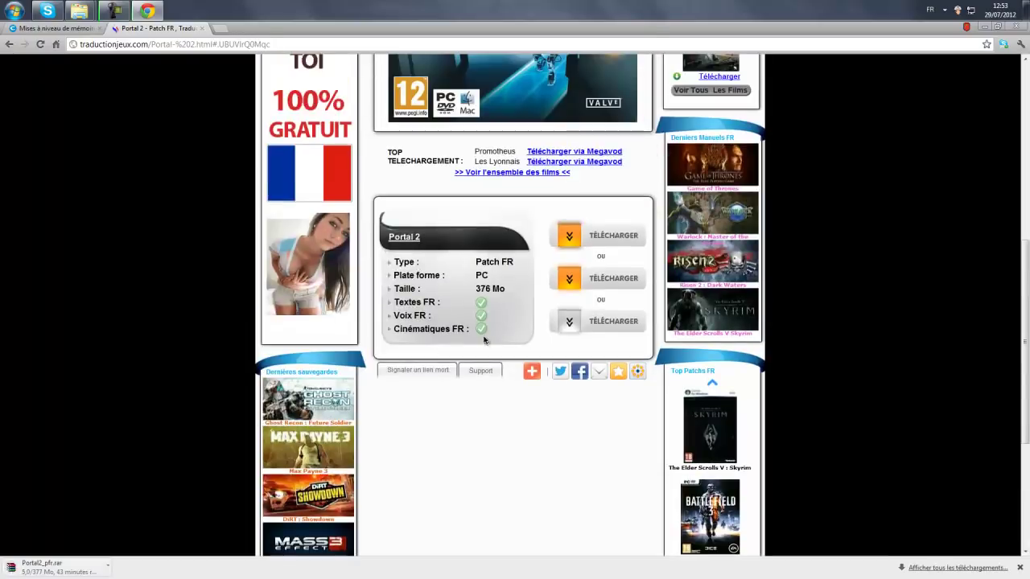
pyautogui.scroll(5, 485, 340)
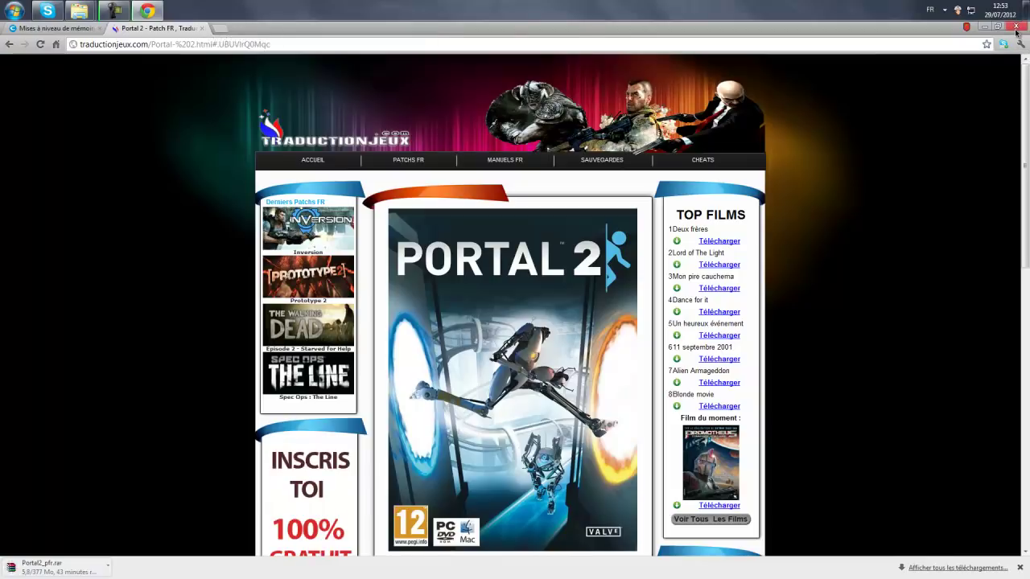
pyautogui.click(984, 27)
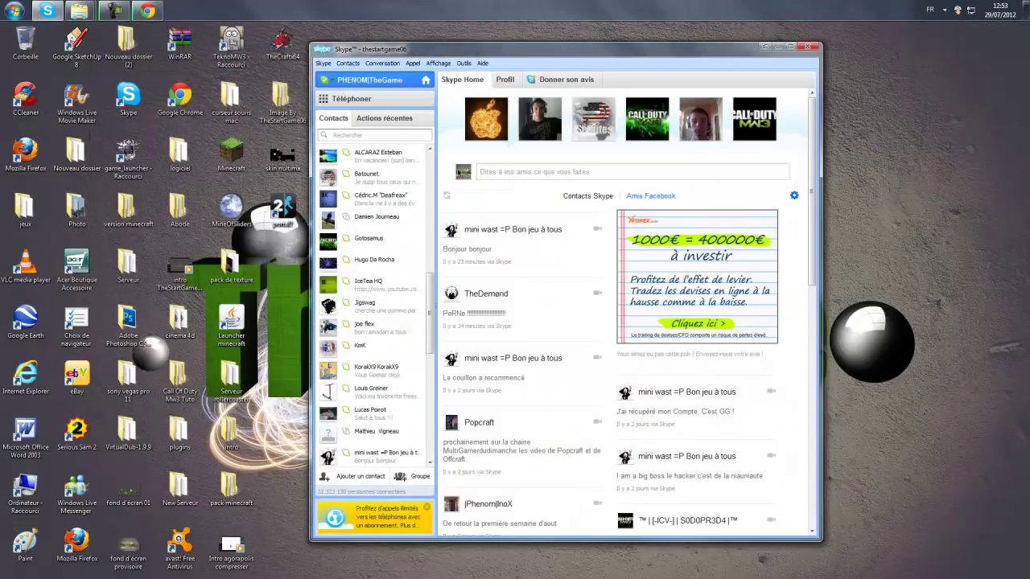
pyautogui.click(775, 49)
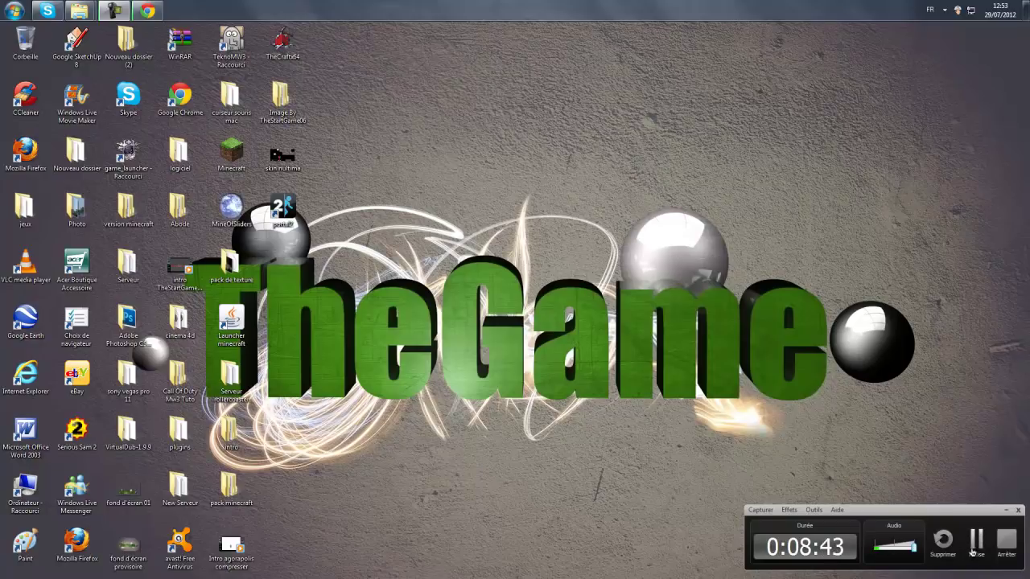
pyautogui.click(973, 545)
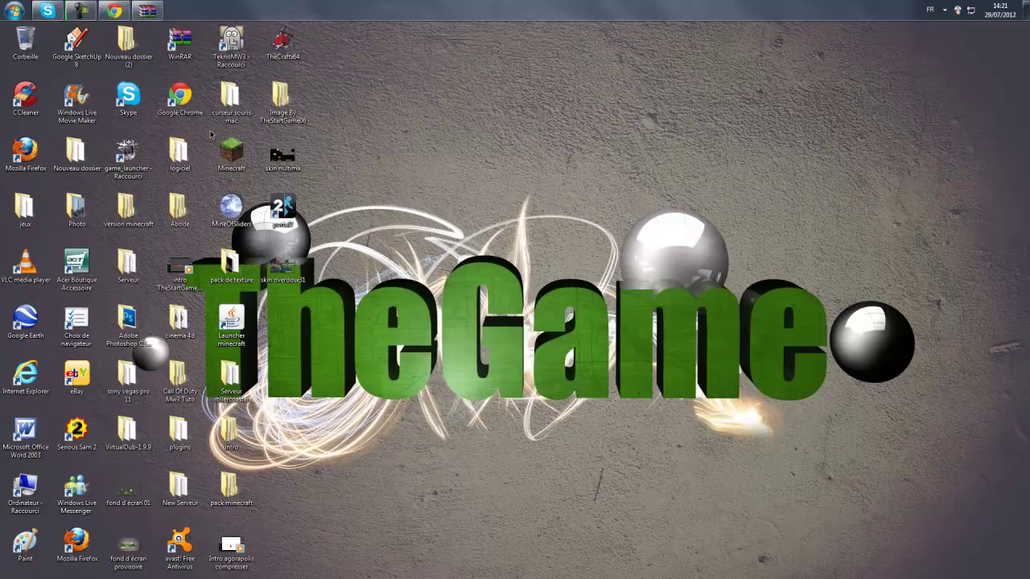
# Bring up the downloaded Portal2_pfr.rar archive in WinRAR and open its Portal 2_pfr folder.
pyautogui.click(290, 210)
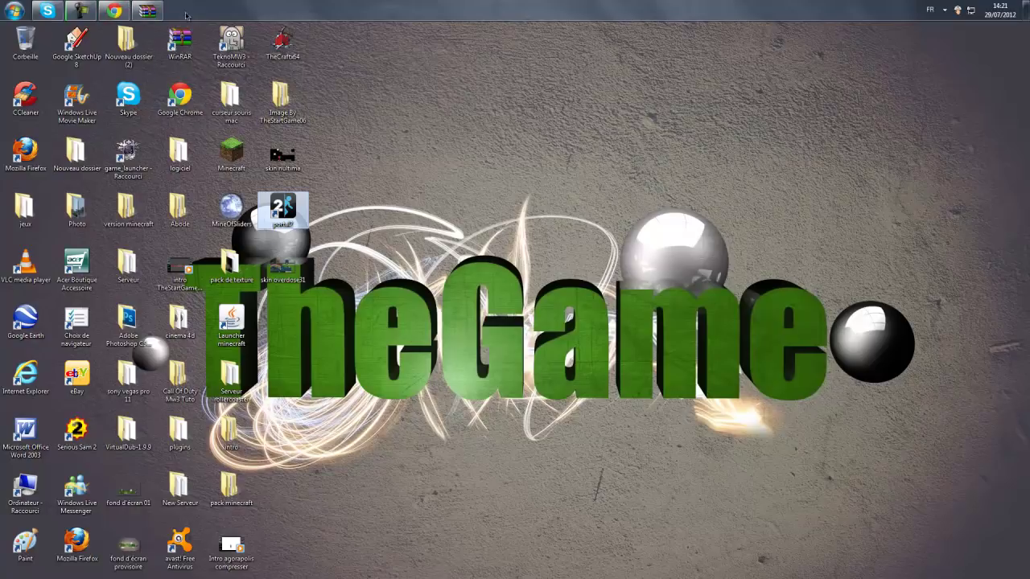
pyautogui.click(159, 7)
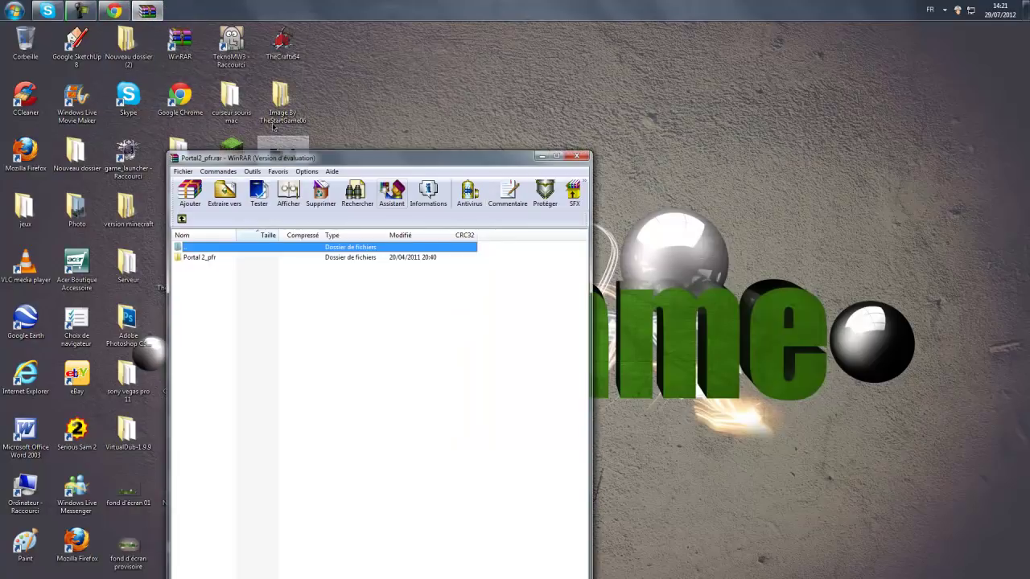
pyautogui.click(147, 10)
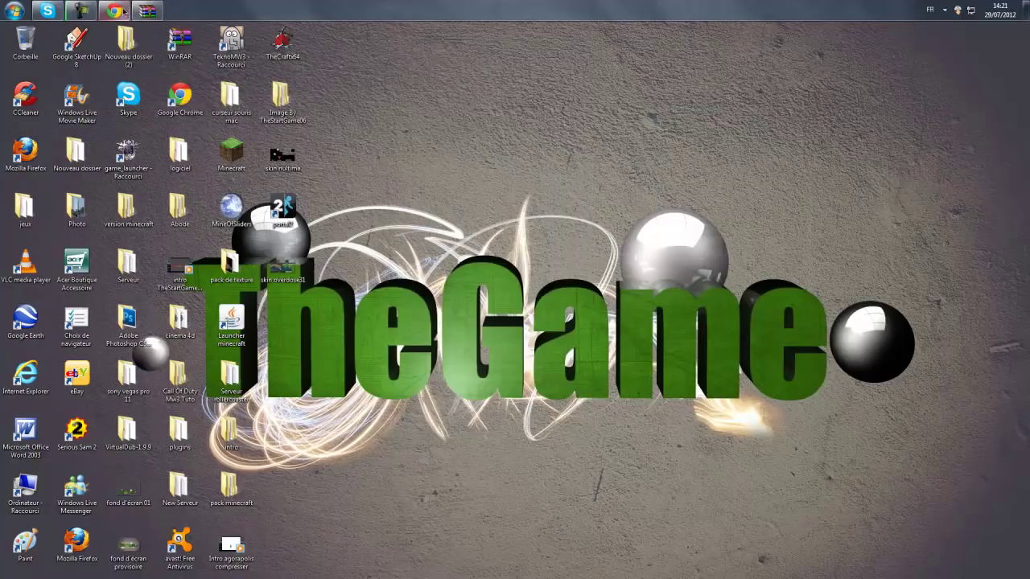
pyautogui.click(147, 10)
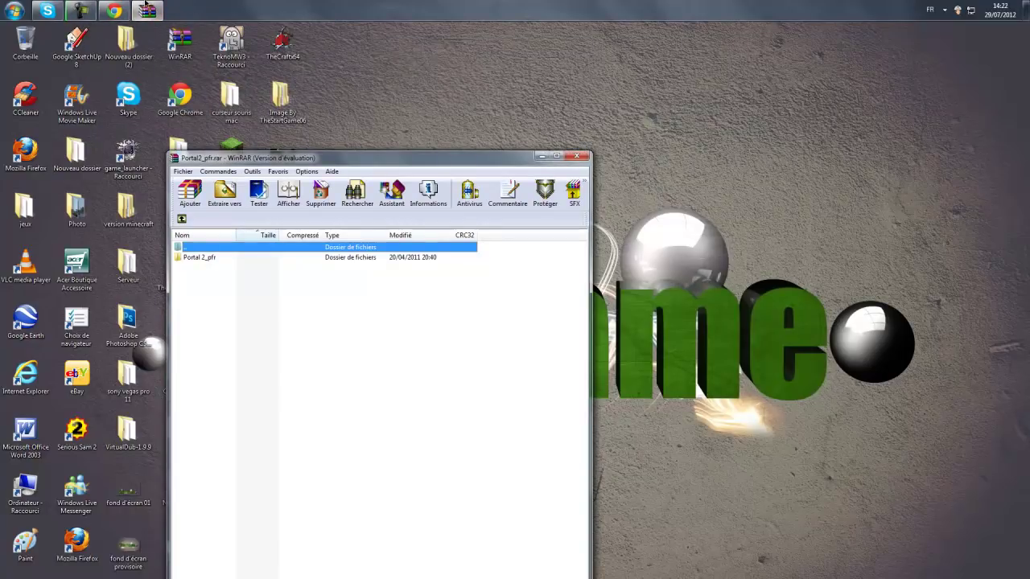
pyautogui.doubleClick(204, 257)
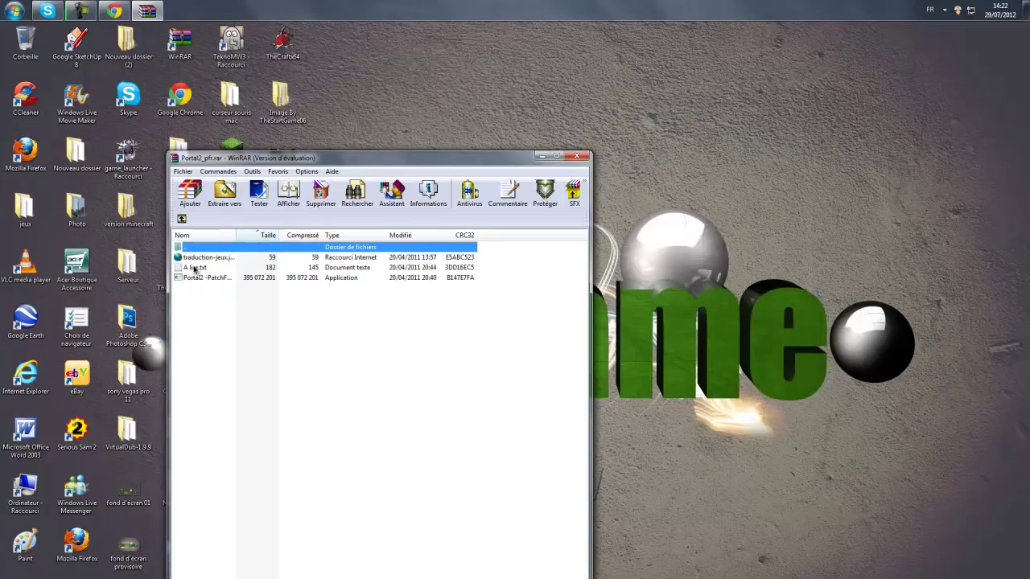
# Open a Computer window and place it side by side with the WinRAR archive, Explorer on the left half and WinRAR on the right.
pyautogui.moveTo(353, 163); pyautogui.dragTo(609, 159)
pyautogui.click(14, 11)
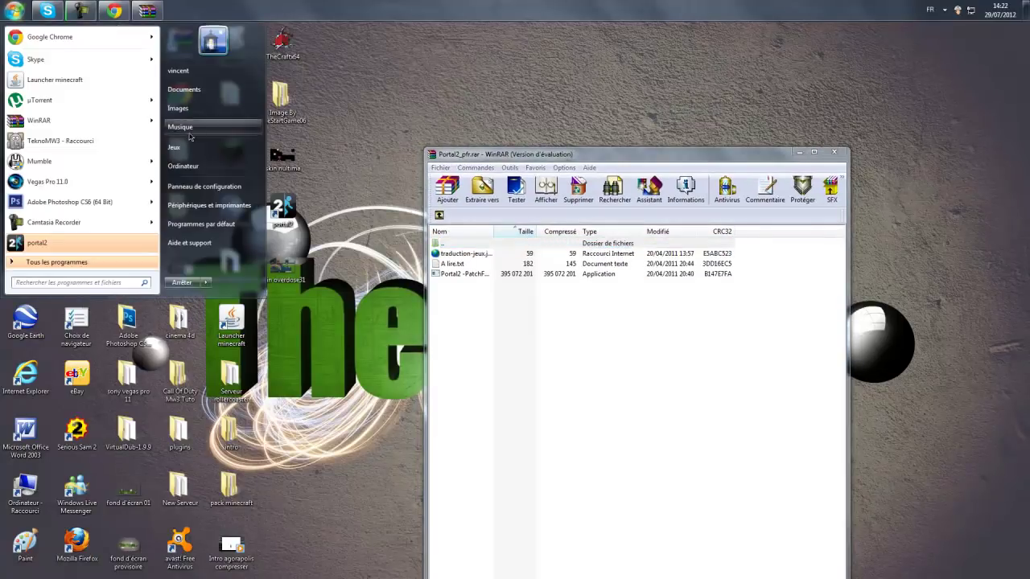
pyautogui.click(175, 169)
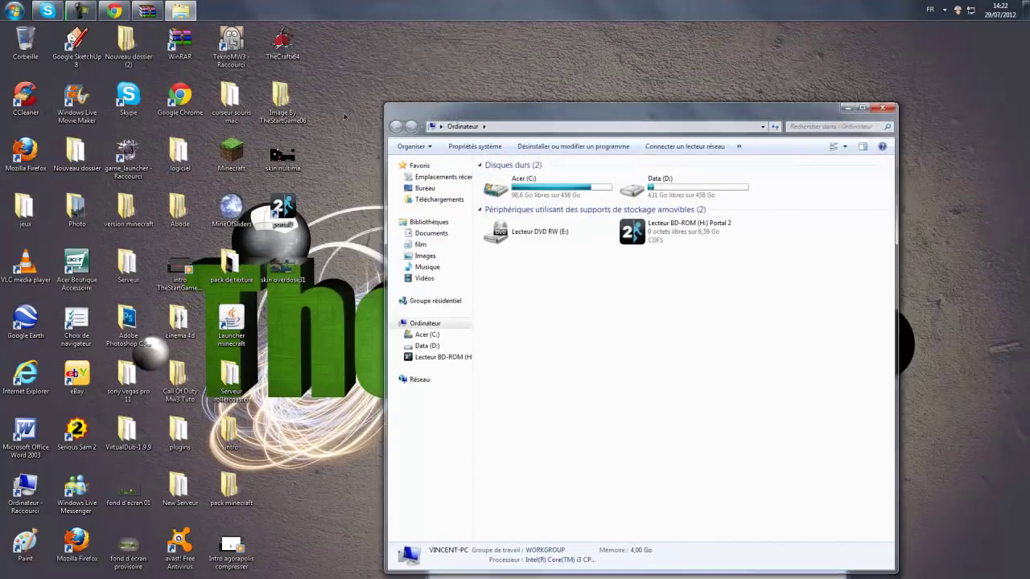
pyautogui.press('super+Left')
pyautogui.click(644, 154)
pyautogui.press('super+Right')
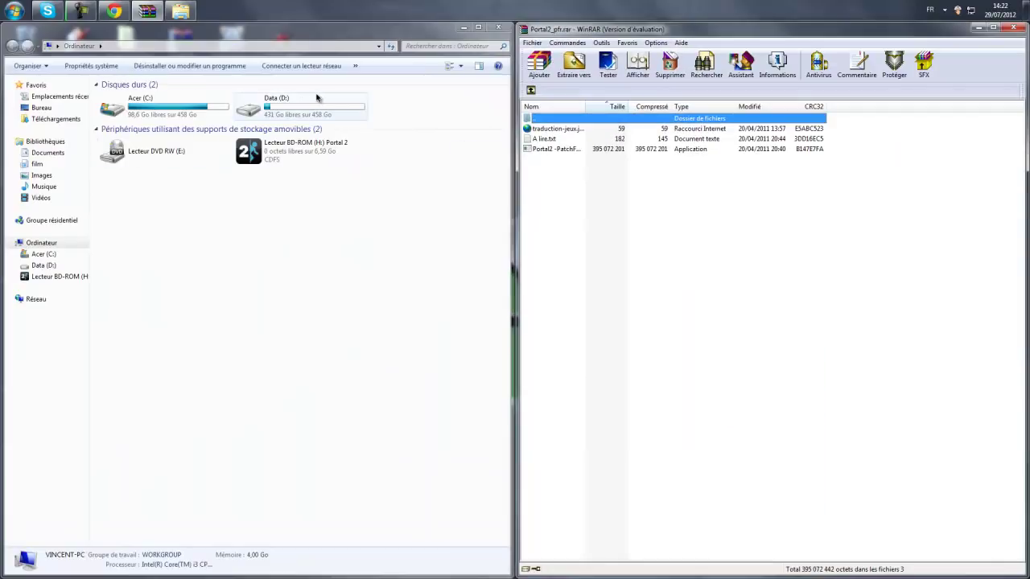
# Go to the Valve\Portal 2 folder on the Data (D:) drive and open its patch fr folder.
pyautogui.doubleClick(276, 101)
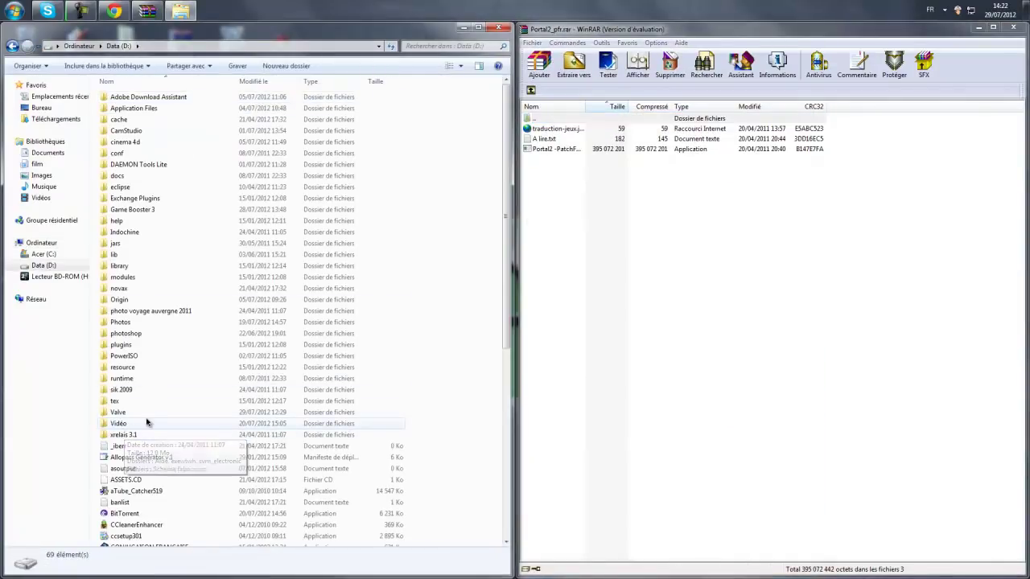
pyautogui.moveTo(1026, 499)
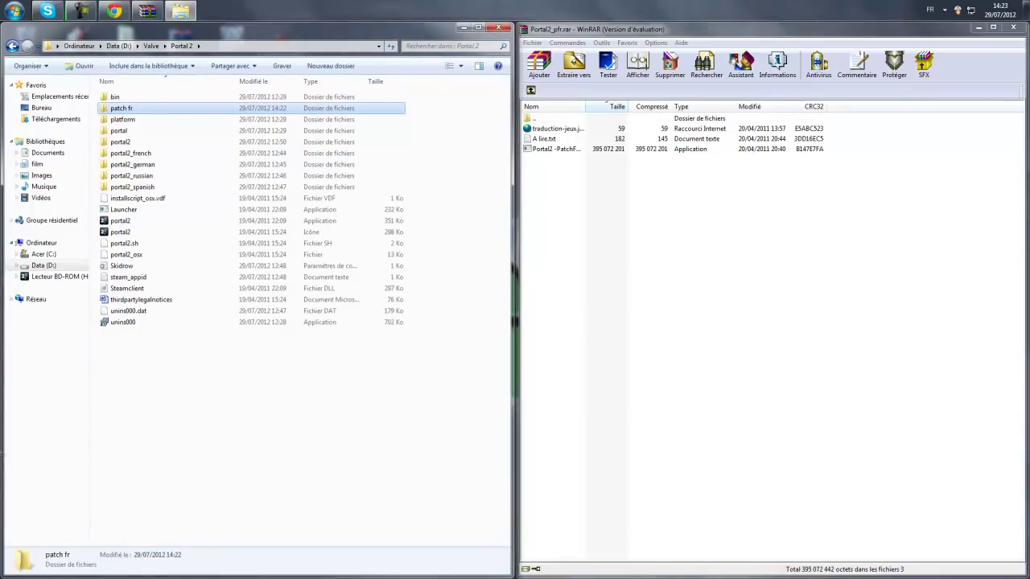
pyautogui.doubleClick(127, 111)
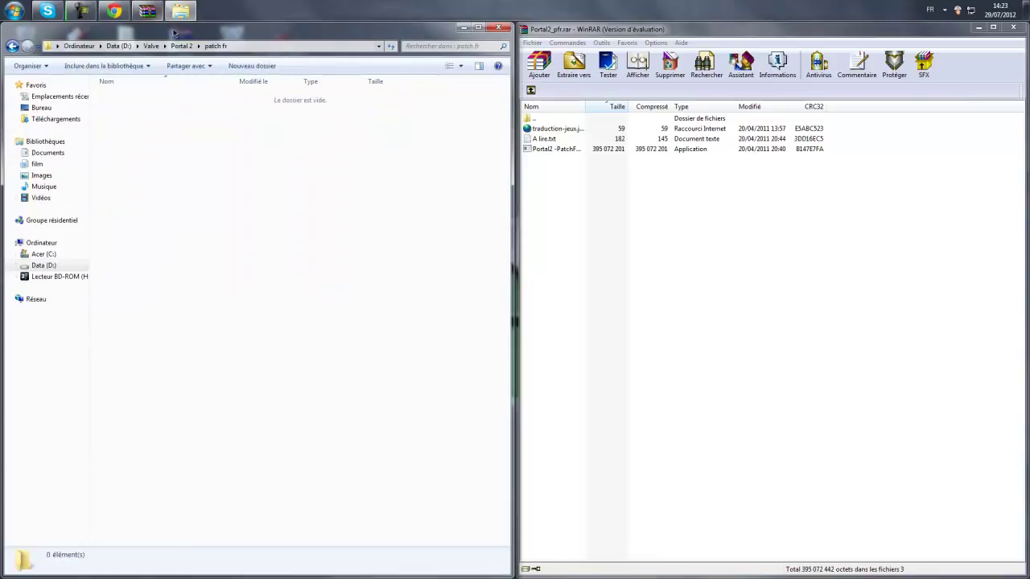
pyautogui.click(182, 45)
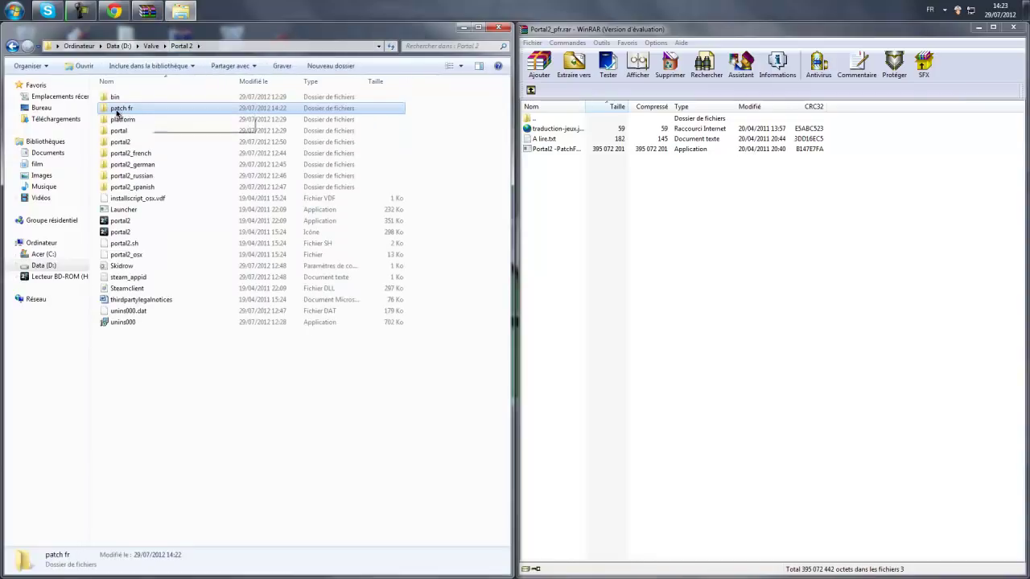
pyautogui.doubleClick(126, 109)
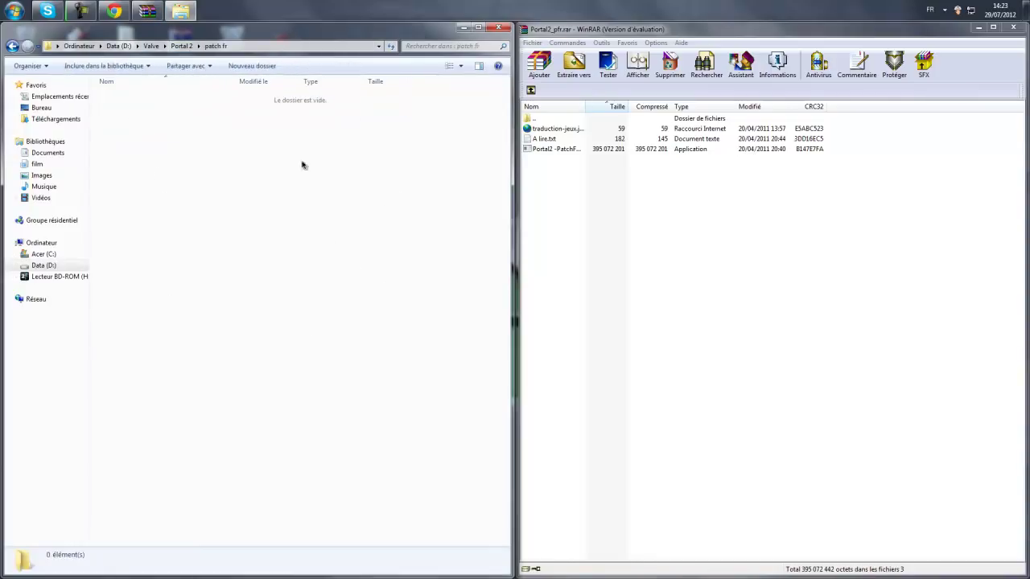
# Extract the patch installer, the A lire text file and the web shortcut from the archive into the patch fr folder.
pyautogui.moveTo(842, 315); pyautogui.dragTo(268, 168)
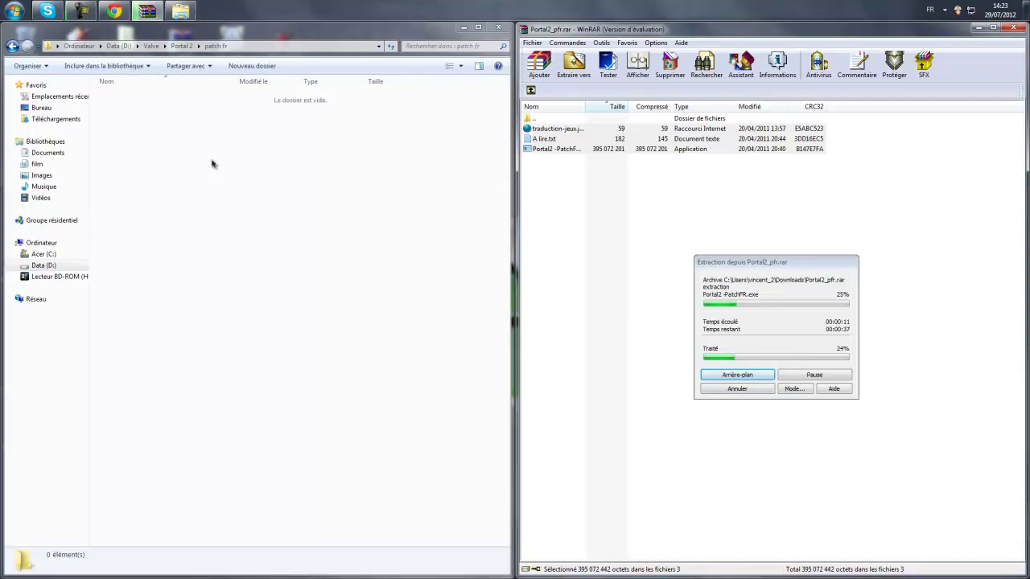
pyautogui.click(81, 10)
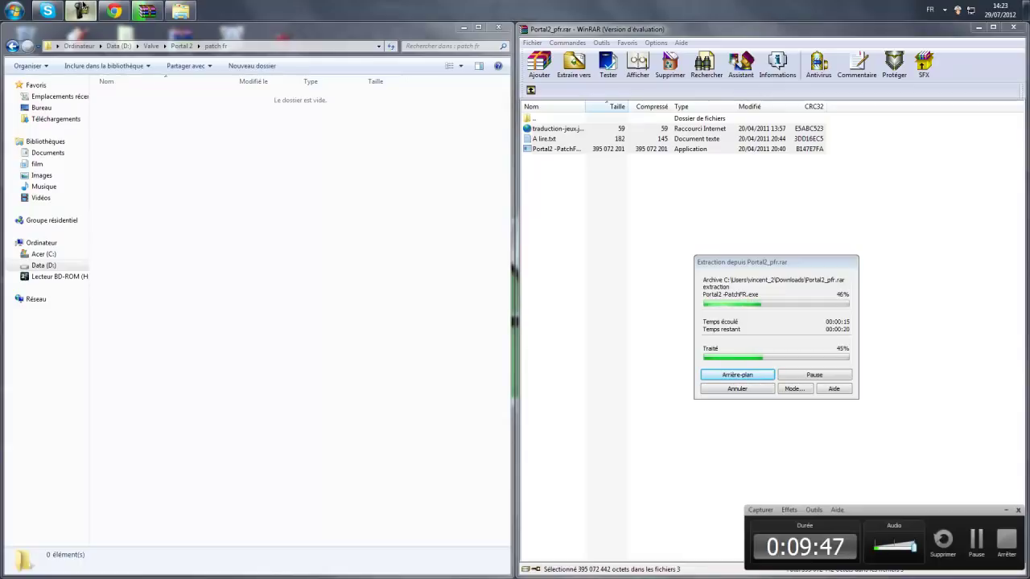
pyautogui.click(81, 9)
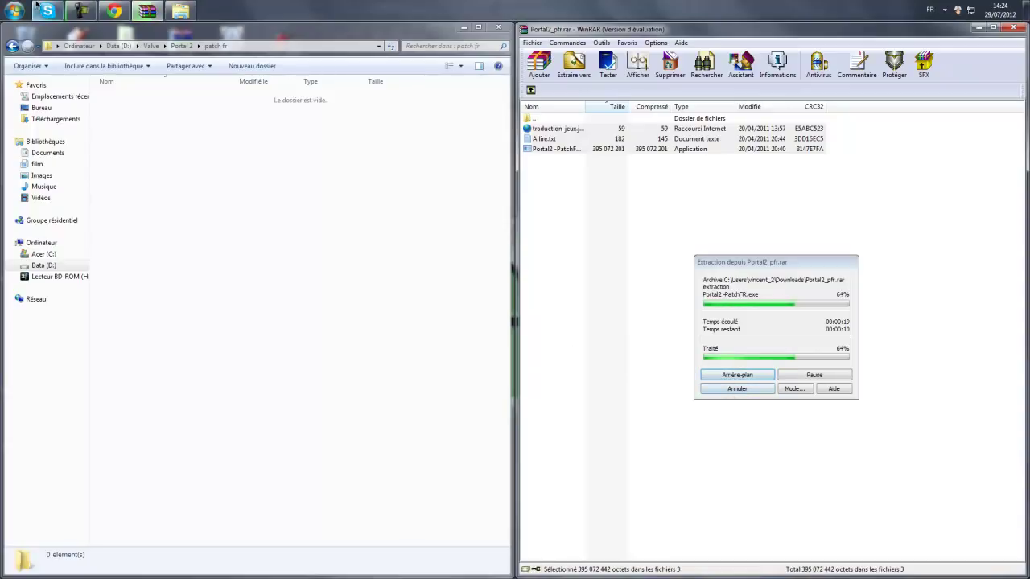
pyautogui.click(80, 10)
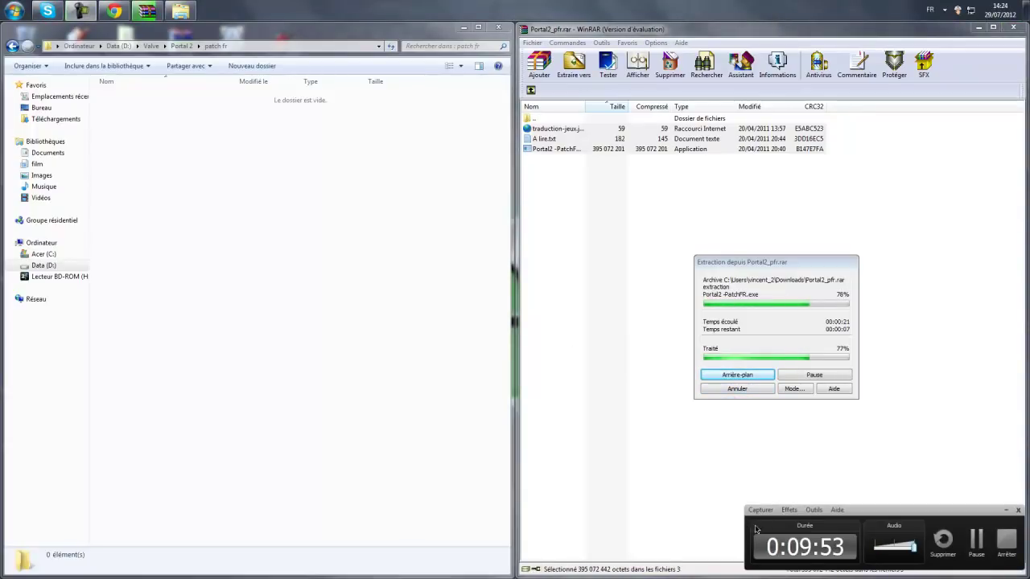
pyautogui.click(759, 510)
pyautogui.click(757, 511)
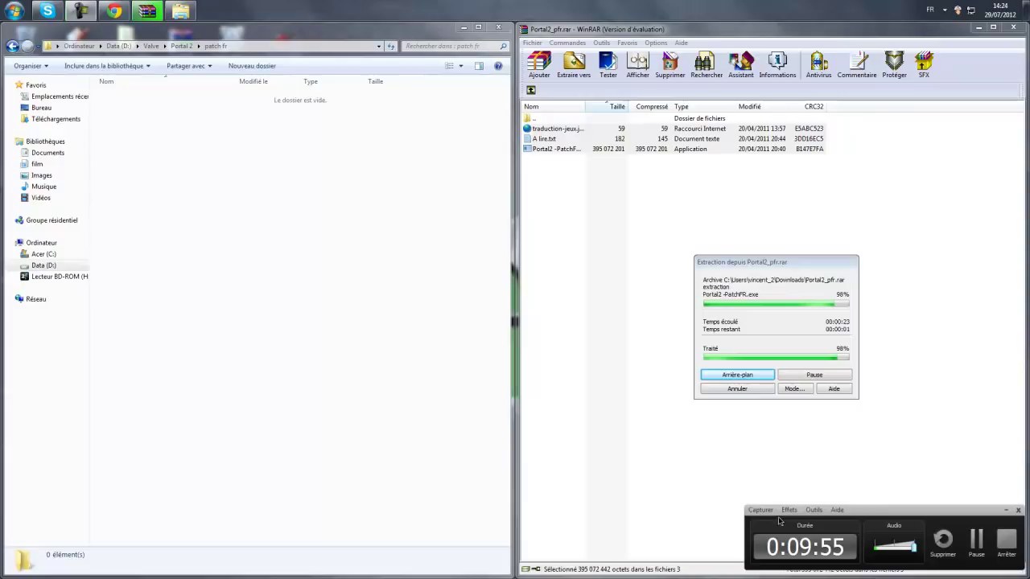
pyautogui.click(1005, 510)
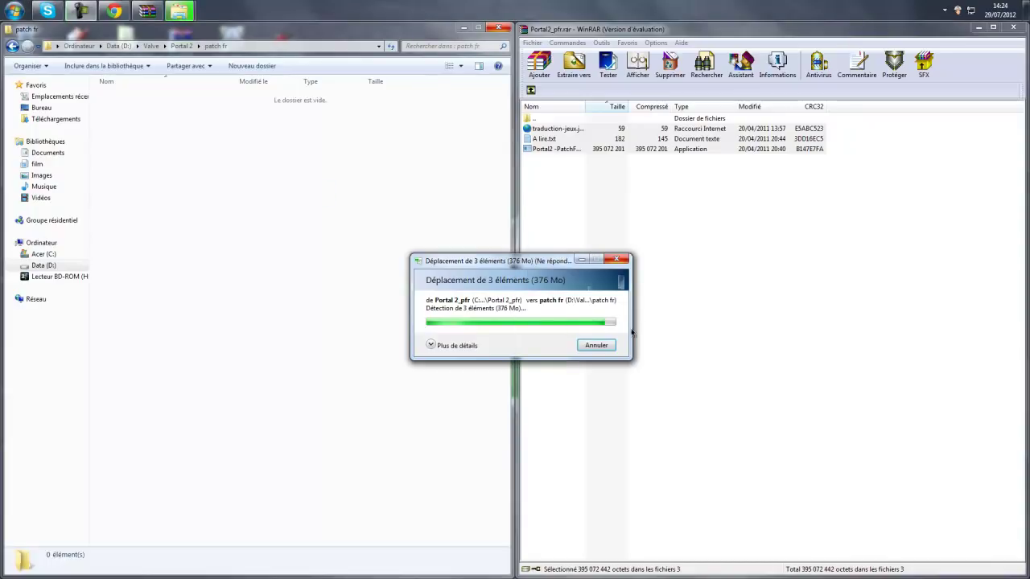
pyautogui.moveTo(541, 260); pyautogui.dragTo(309, 248)
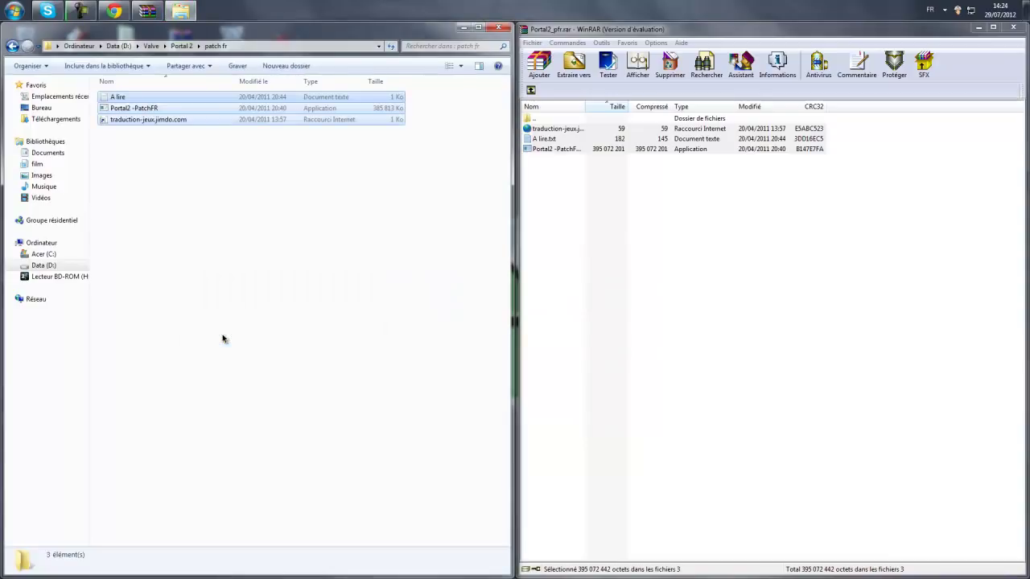
# Open the A lire text file, read the patch installation instructions and close it.
pyautogui.click(123, 98)
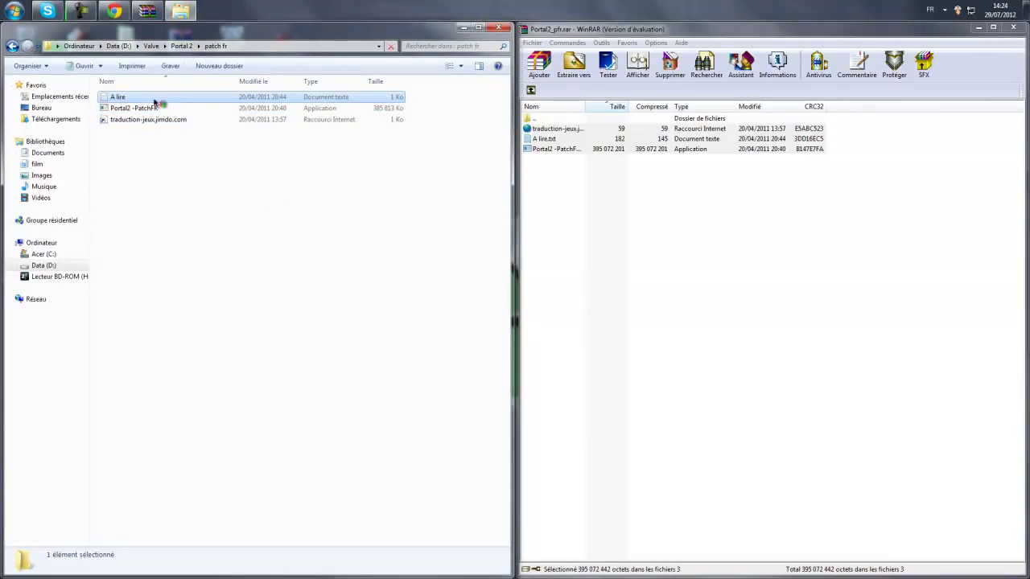
pyautogui.press('Return')
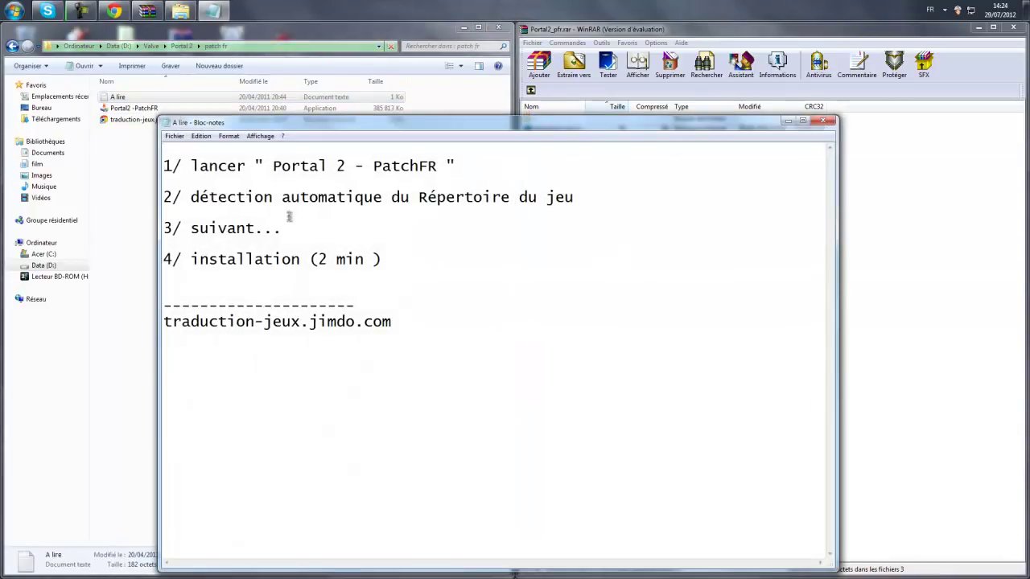
pyautogui.moveTo(166, 166); pyautogui.dragTo(449, 176)
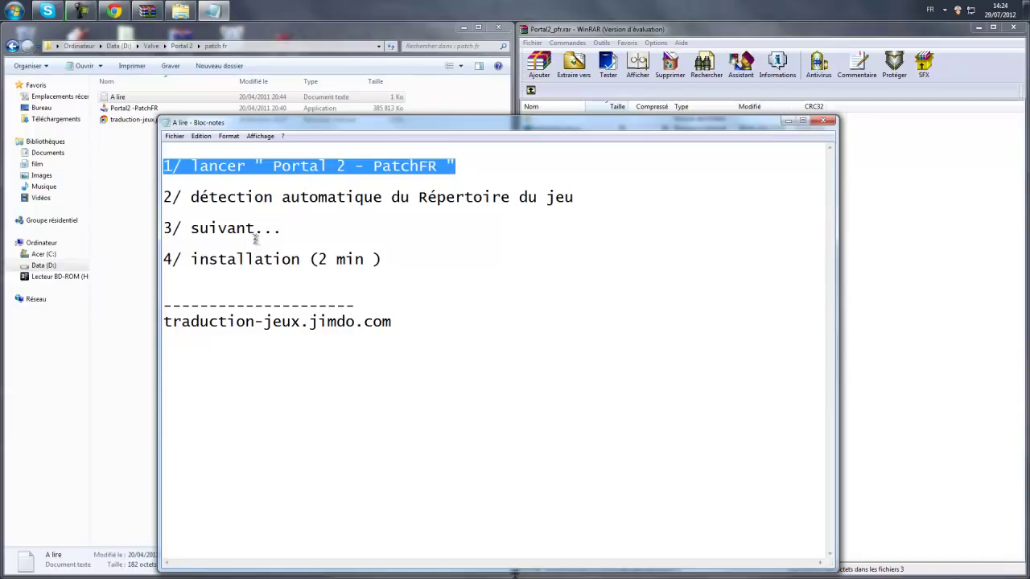
pyautogui.click(828, 119)
# Launch the Portal2 -PatchFR installer, close WinRAR and continue past the welcome page to the installation directory.
pyautogui.click(135, 109)
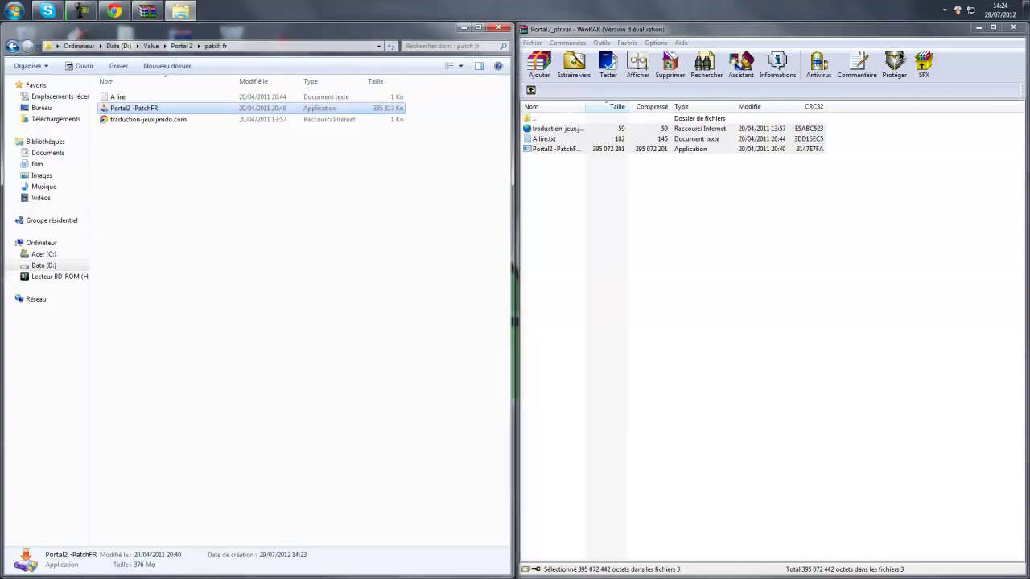
pyautogui.click(1012, 27)
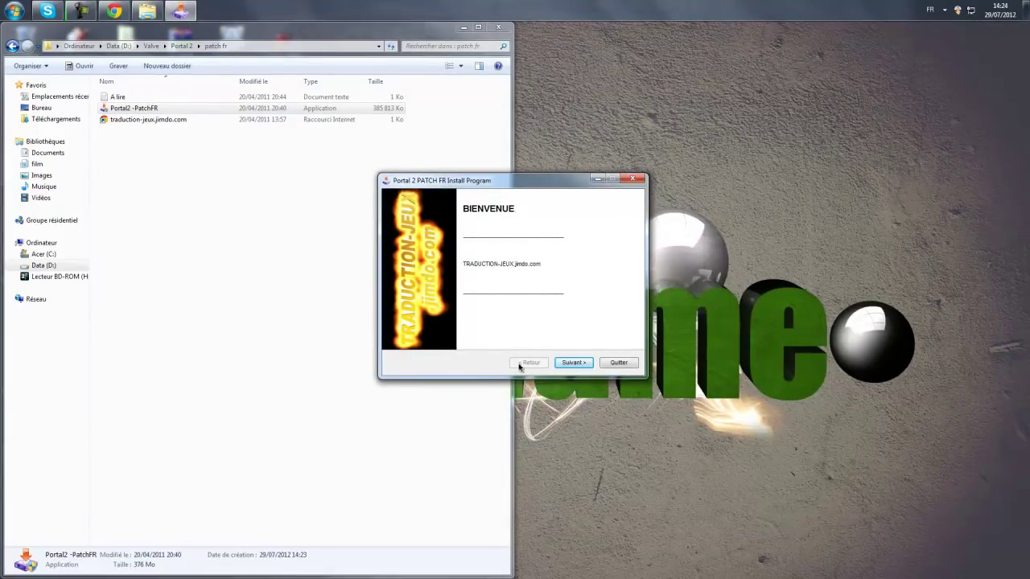
pyautogui.click(579, 363)
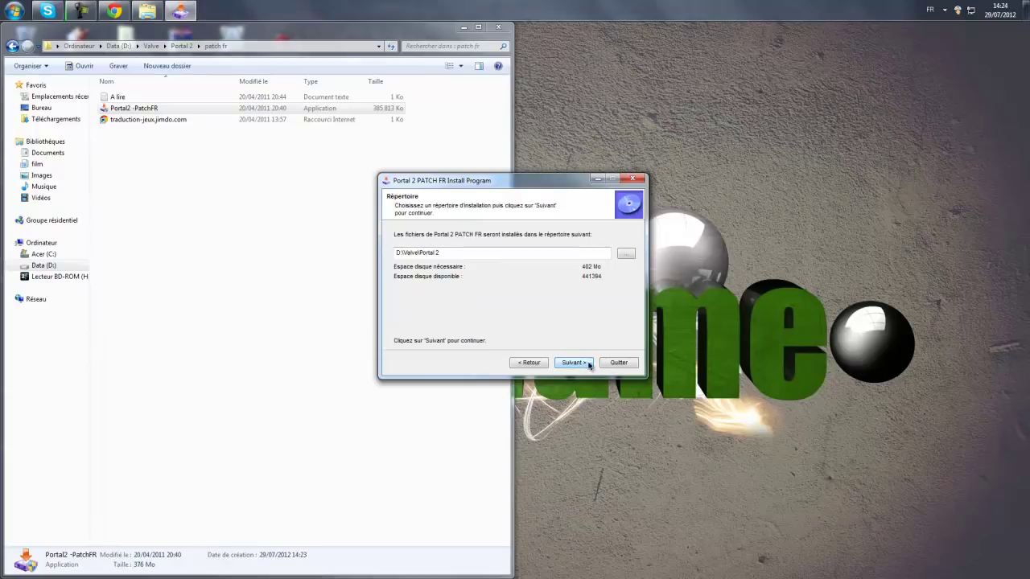
# Compare the installer's target directory D:\Valve\Portal 2 with the game's folder in Explorer.
pyautogui.moveTo(459, 253); pyautogui.dragTo(375, 255)
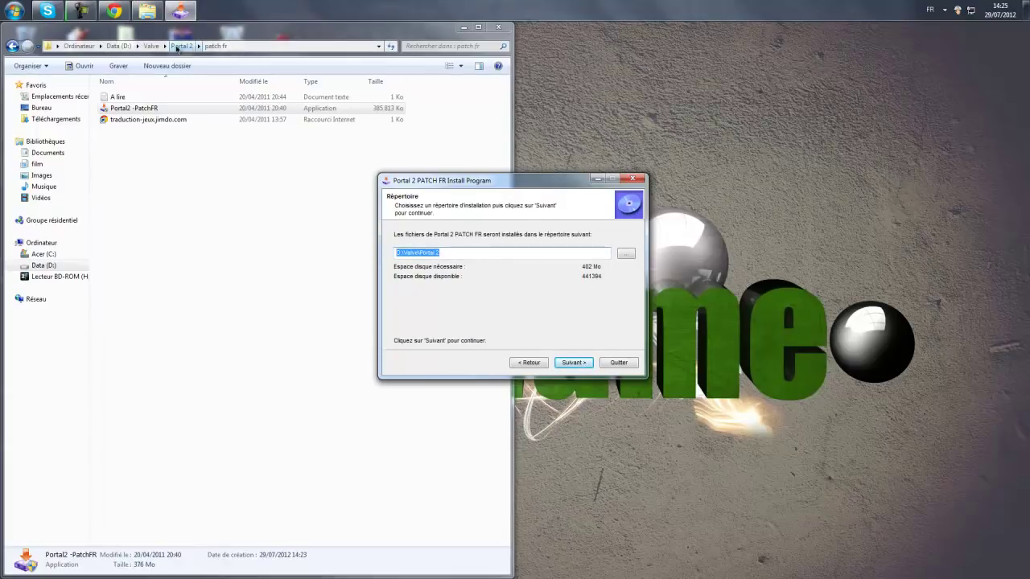
pyautogui.click(188, 50)
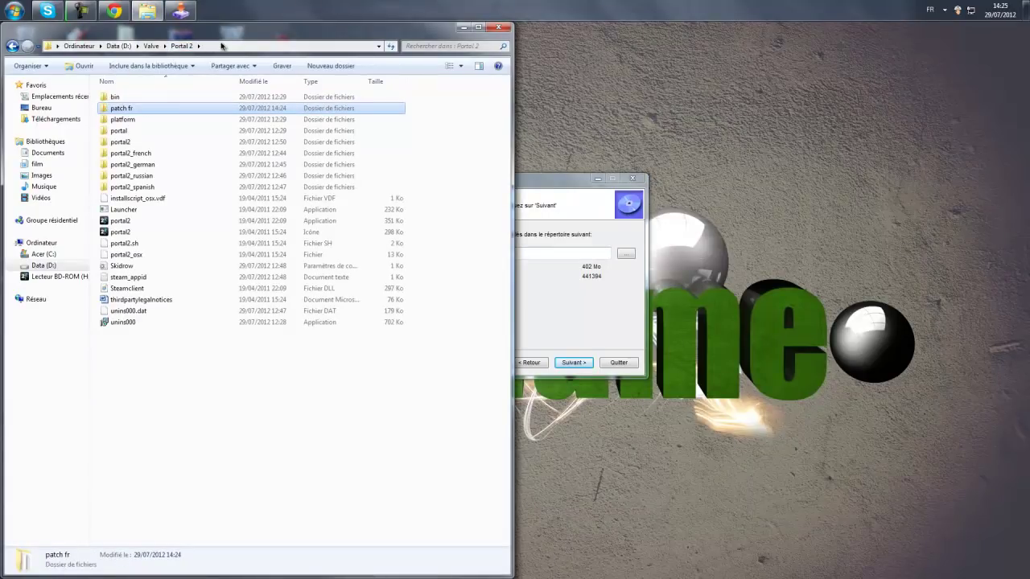
pyautogui.click(553, 185)
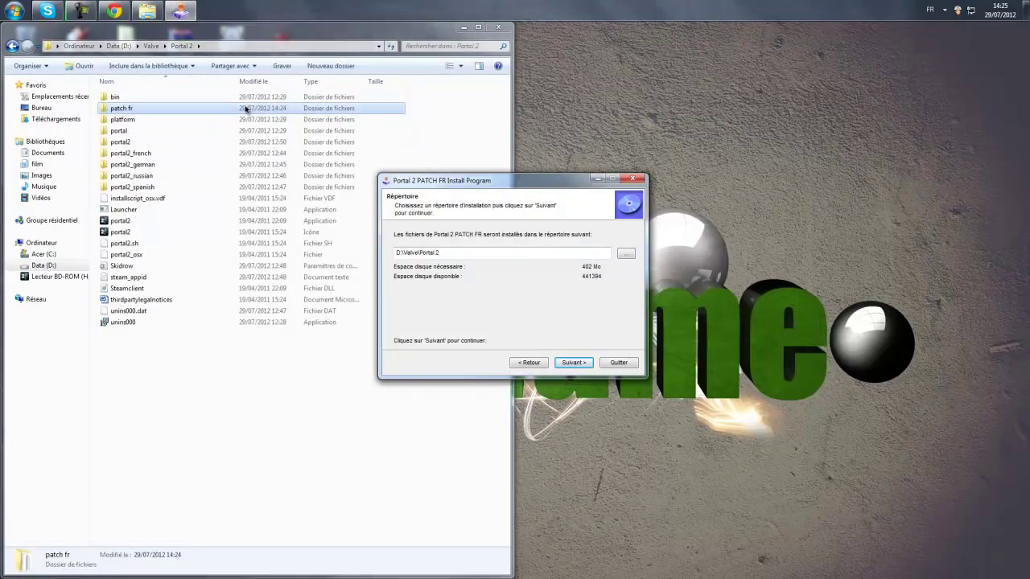
# Show the game folder's full path in Explorer, then start installing the French patch into D:\Valve\Portal 2.
pyautogui.click(201, 45)
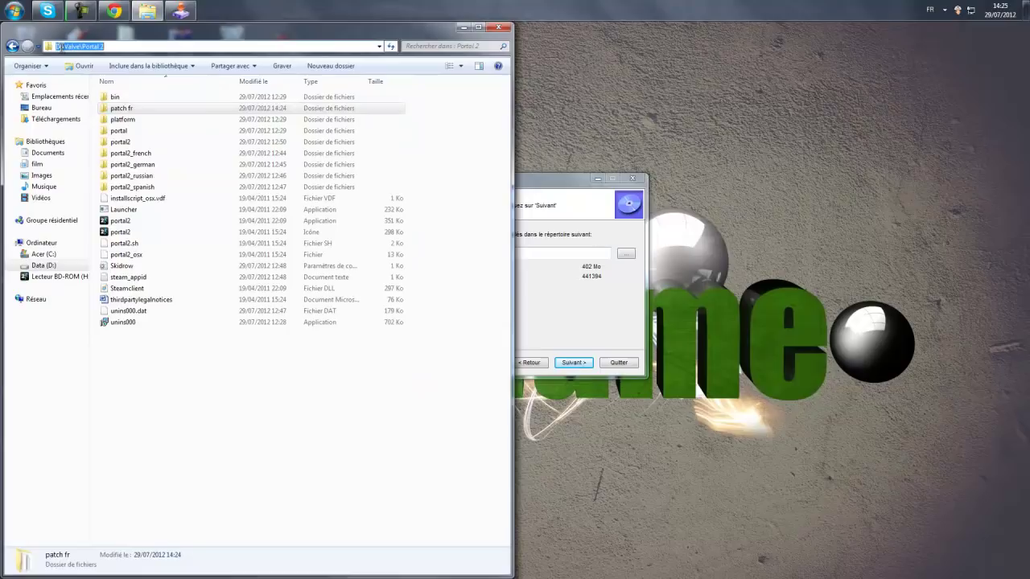
pyautogui.rightClick(93, 47)
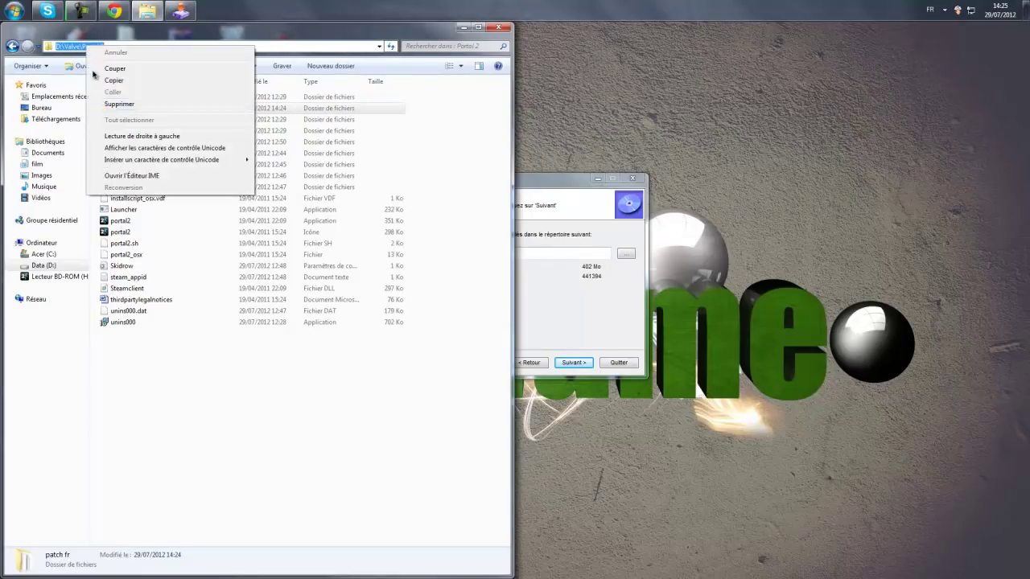
pyautogui.click(546, 200)
pyautogui.click(471, 253)
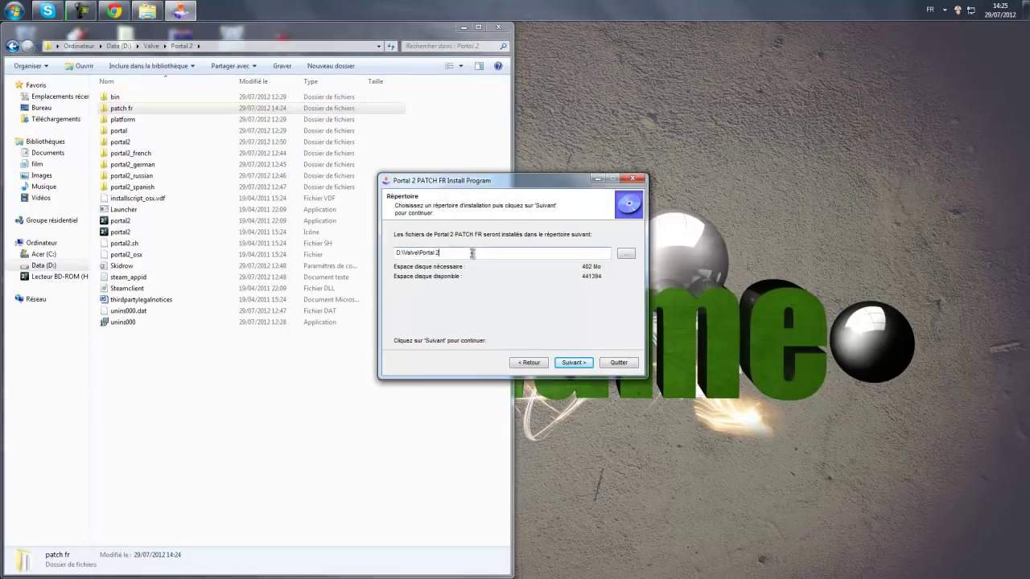
pyautogui.click(579, 366)
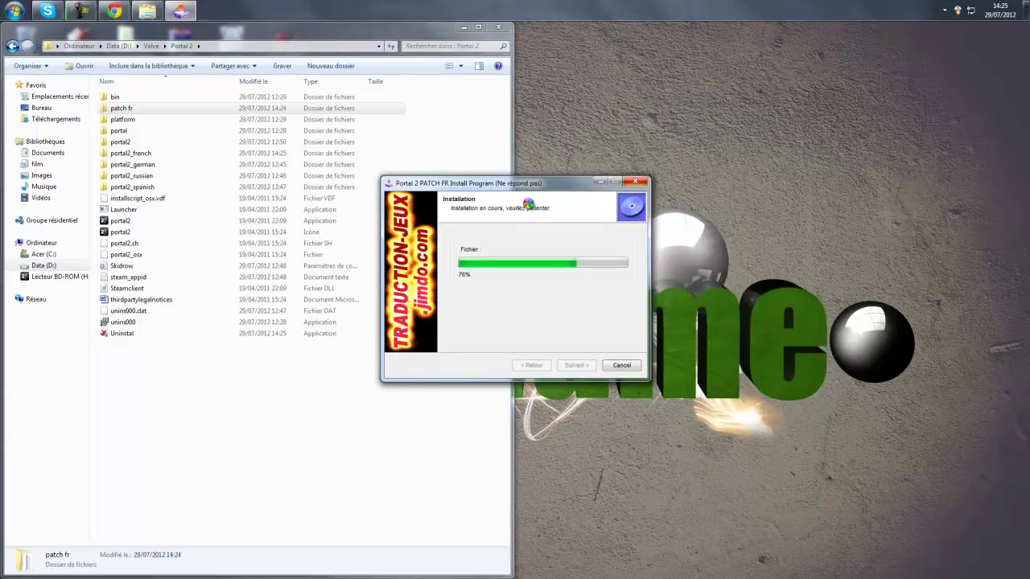
# Move the patch installer clear of the Explorer window, quit it once installation ends and minimize Explorer.
pyautogui.moveTo(535, 185); pyautogui.dragTo(498, 209)
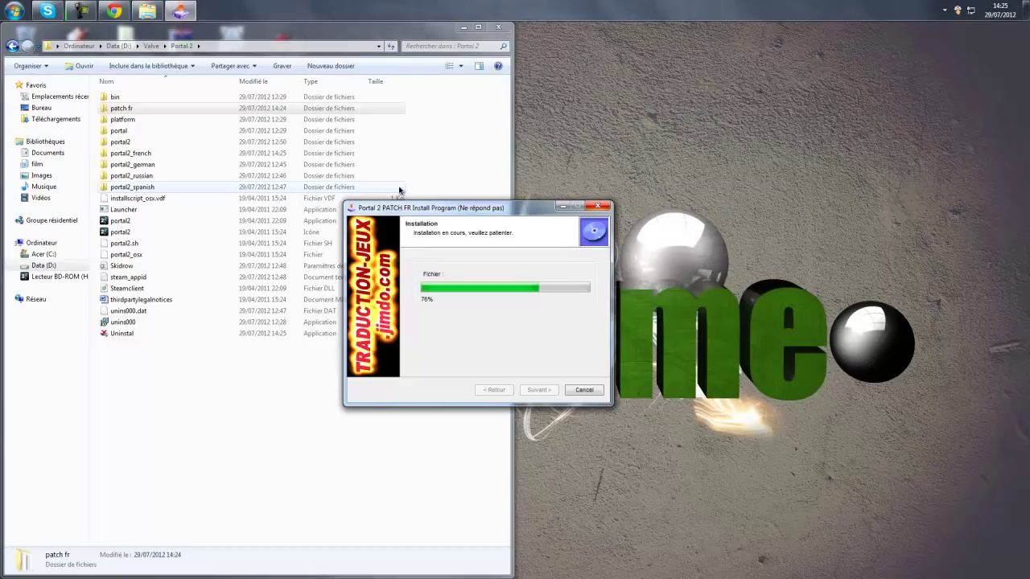
pyautogui.moveTo(487, 207); pyautogui.dragTo(756, 206)
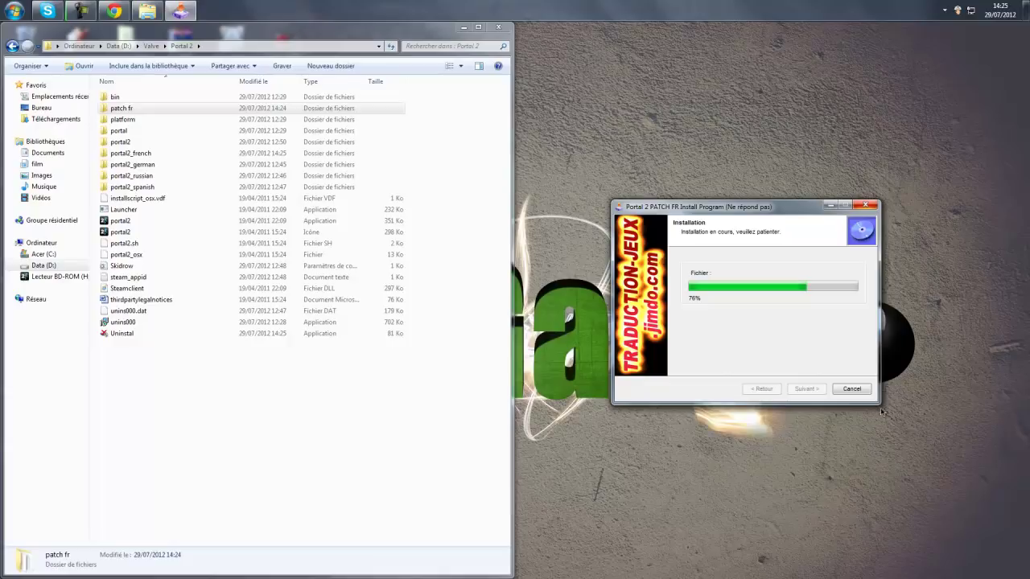
pyautogui.moveTo(762, 211); pyautogui.dragTo(751, 279)
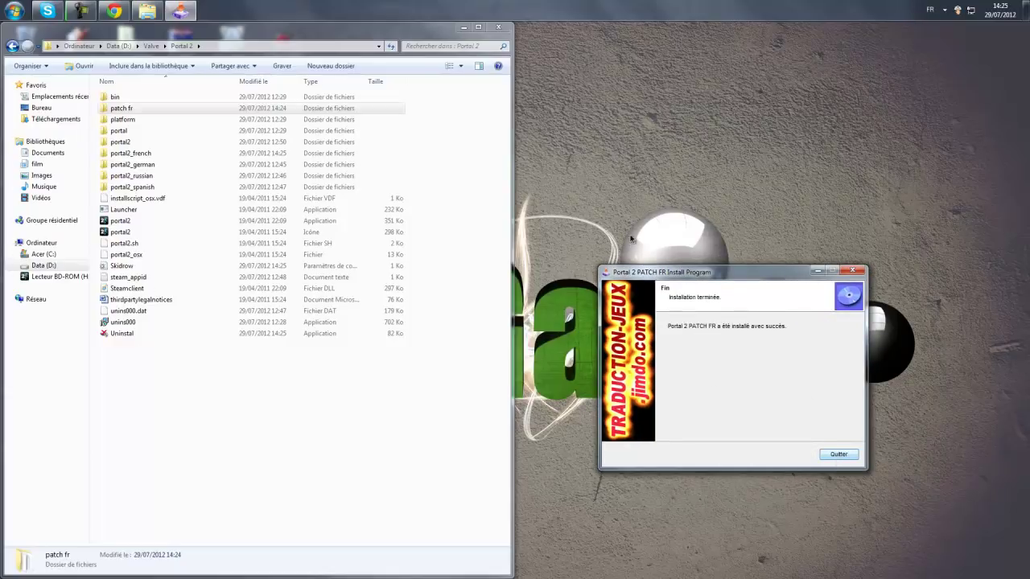
pyautogui.click(836, 454)
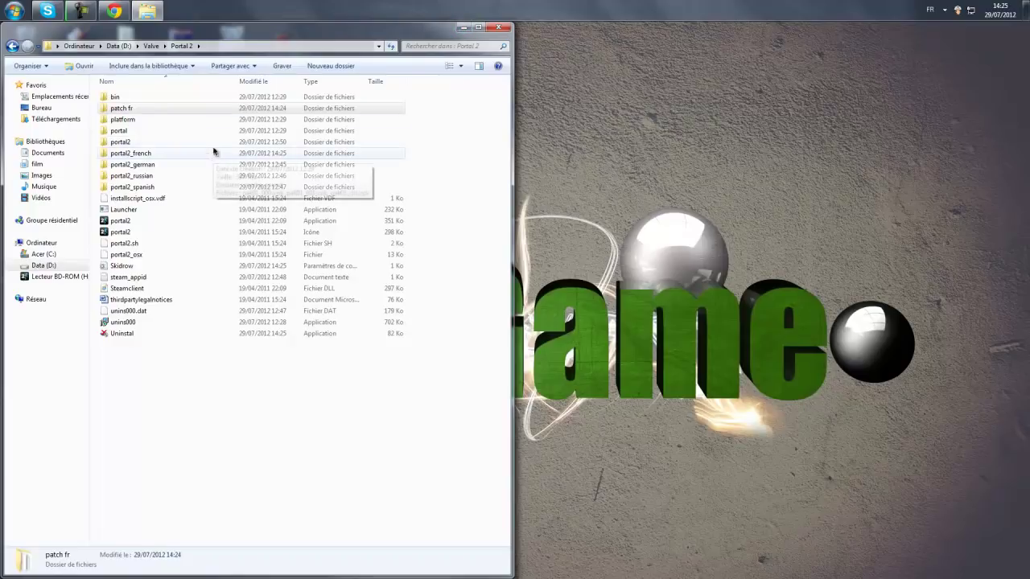
pyautogui.click(464, 27)
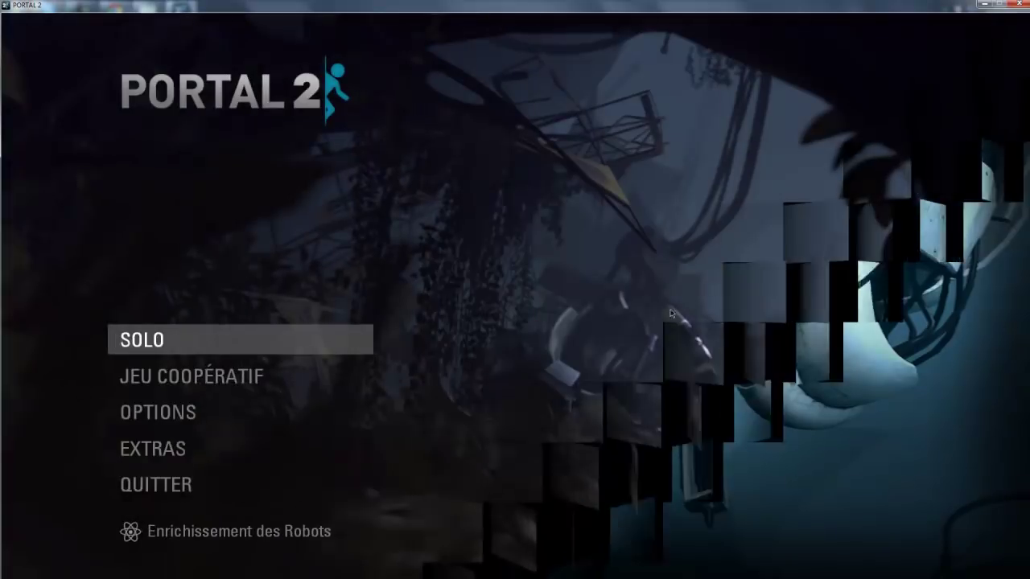
# In Portal 2, start a new solo game from the chapter Appel de courtoisie.
pyautogui.click(179, 336)
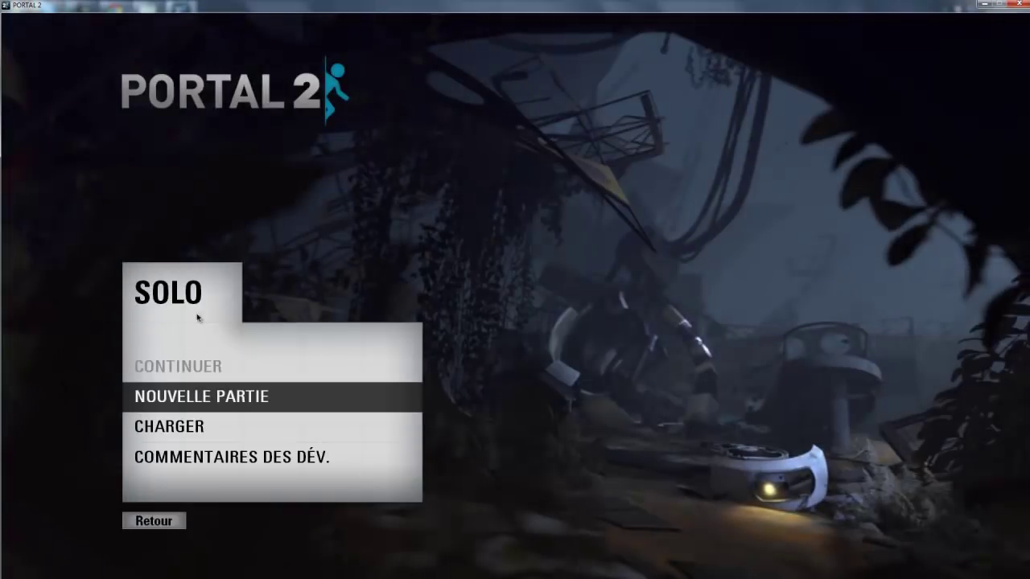
pyautogui.click(198, 396)
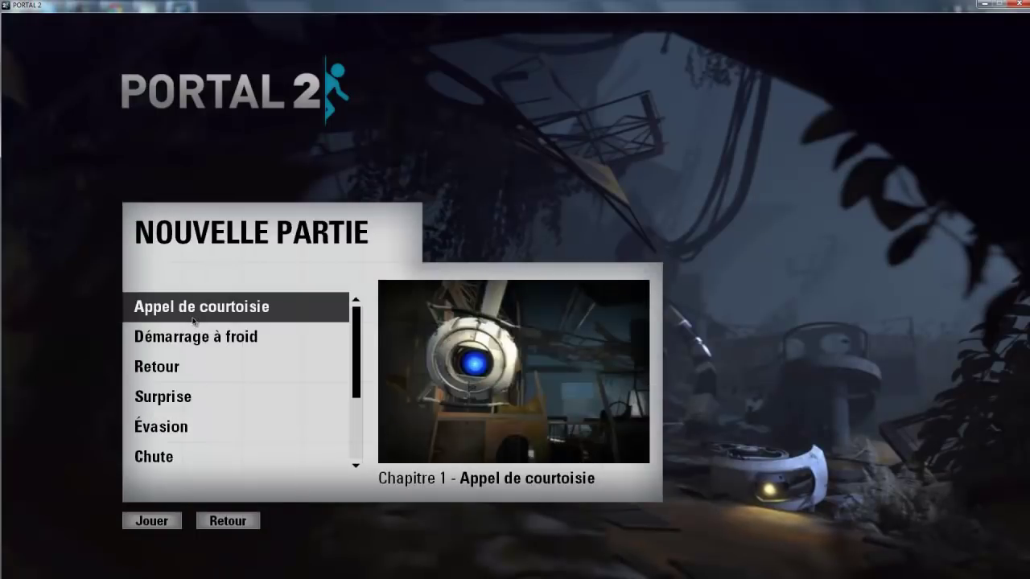
pyautogui.click(146, 531)
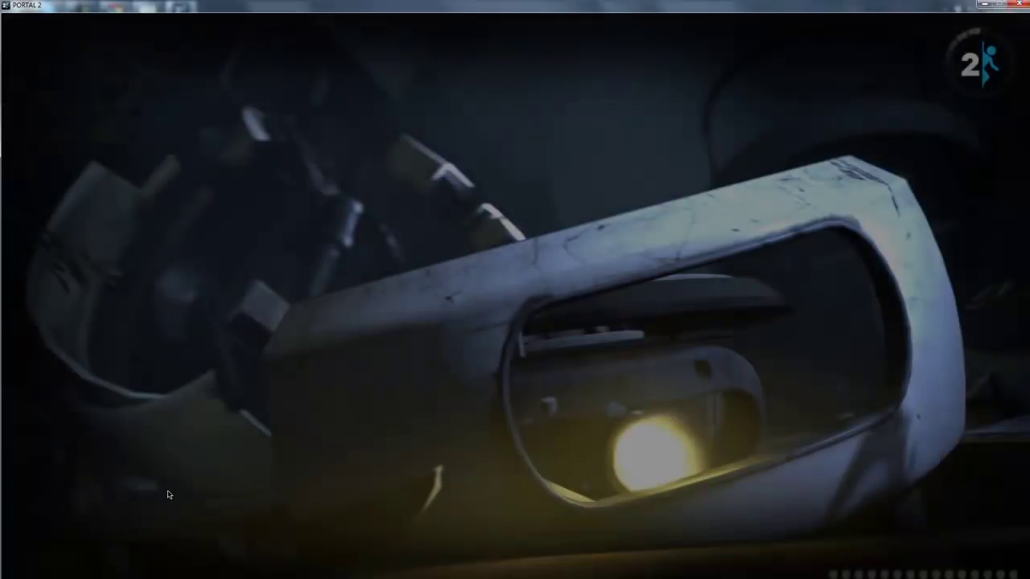